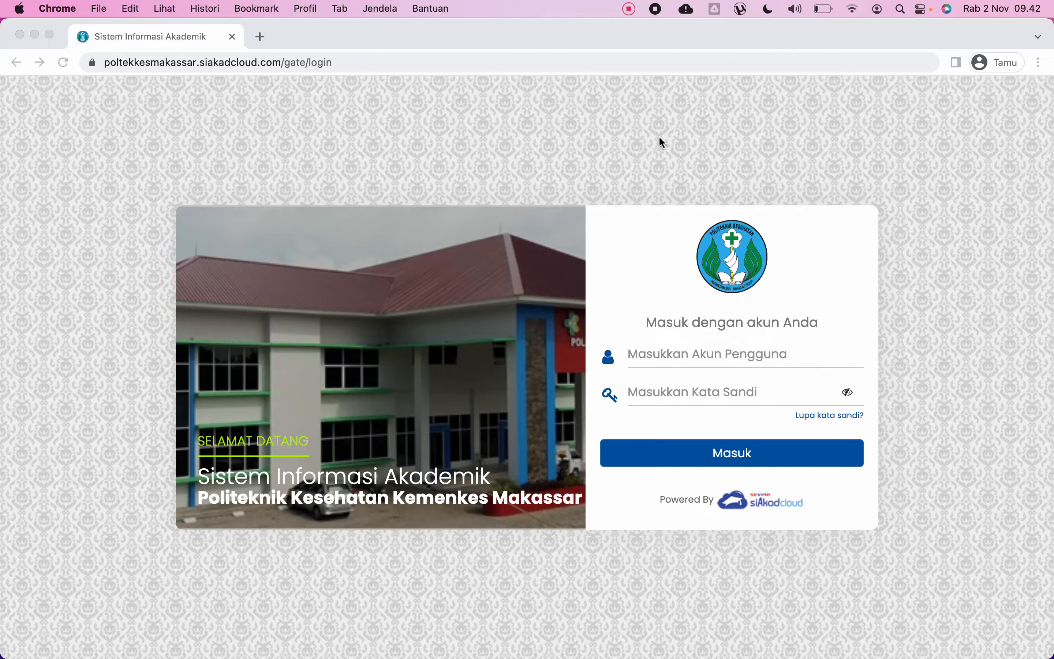
click(655, 355)
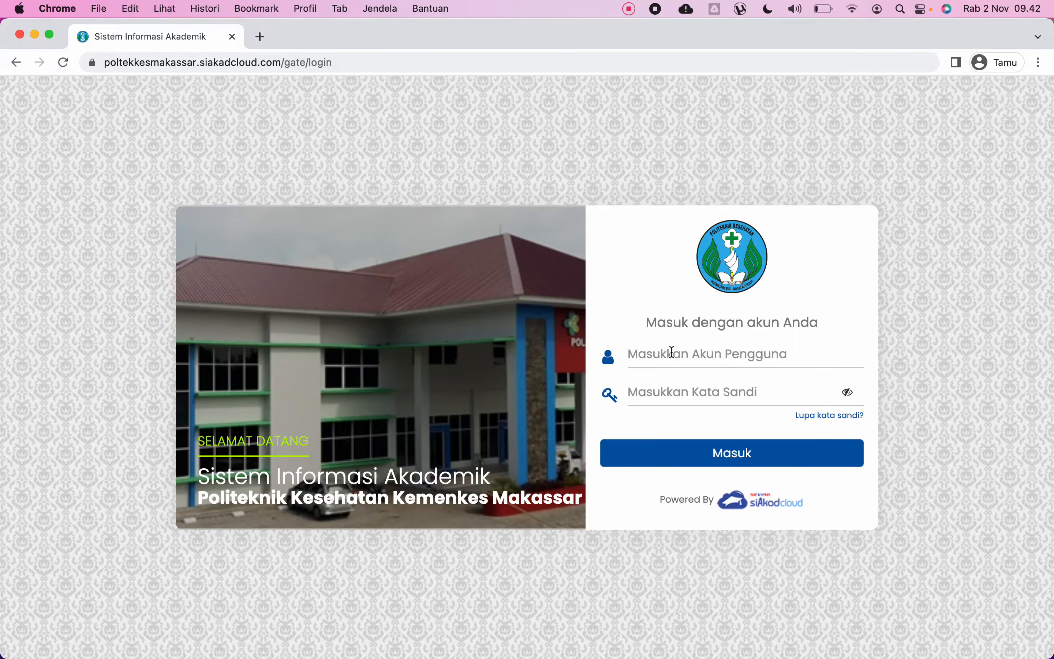
click(671, 352)
text(poltekkesmakassar.siakadcloud.com/gate/menu)
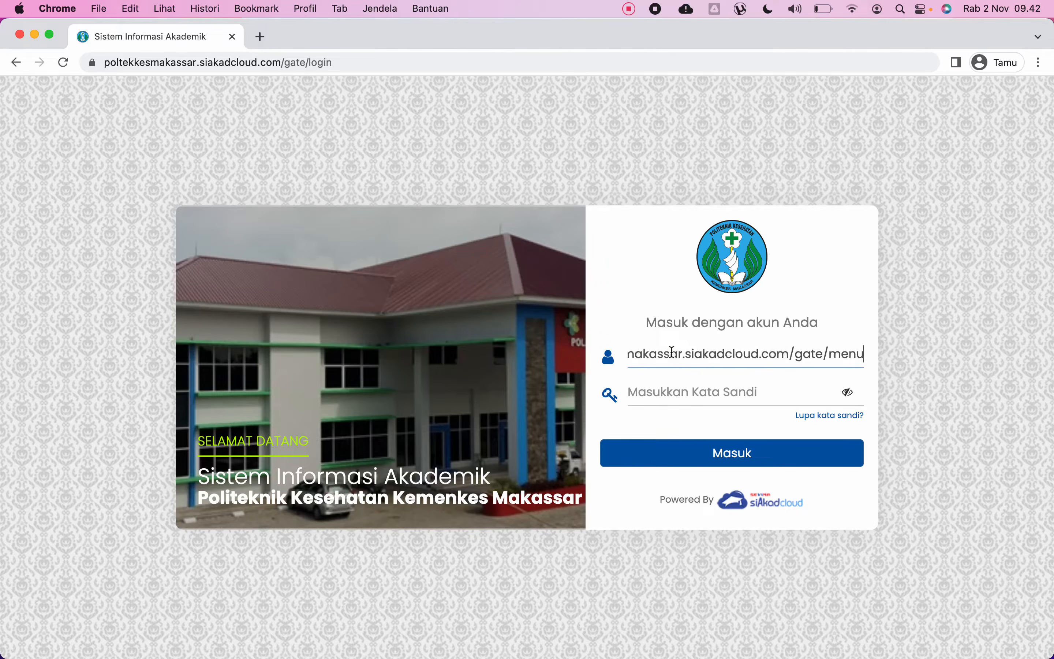
key(super+a)
key(BackSpace)
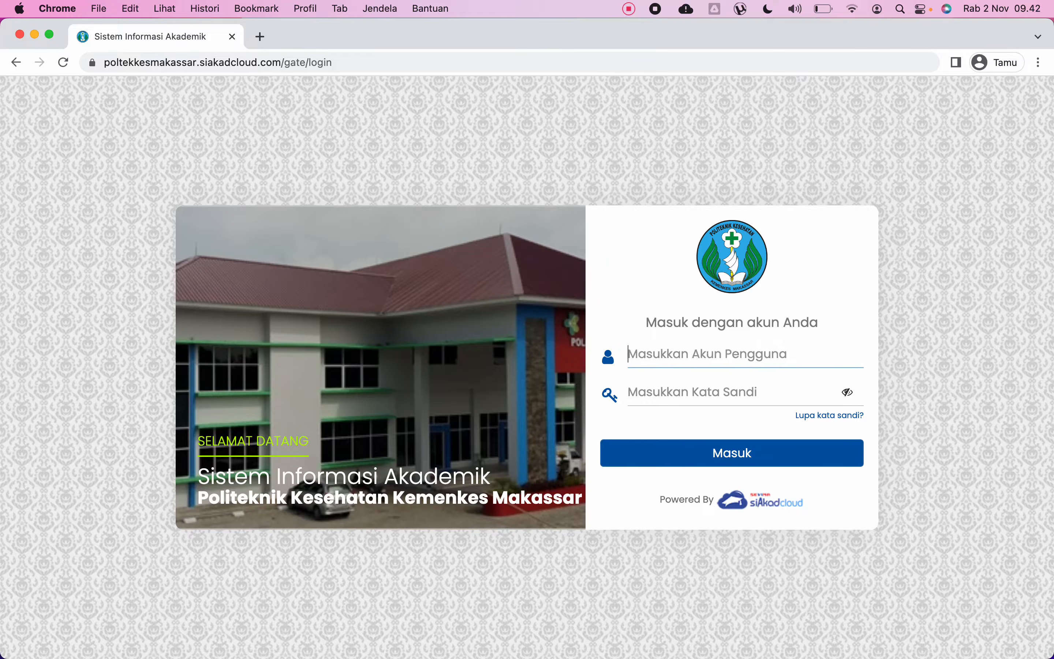
click(673, 391)
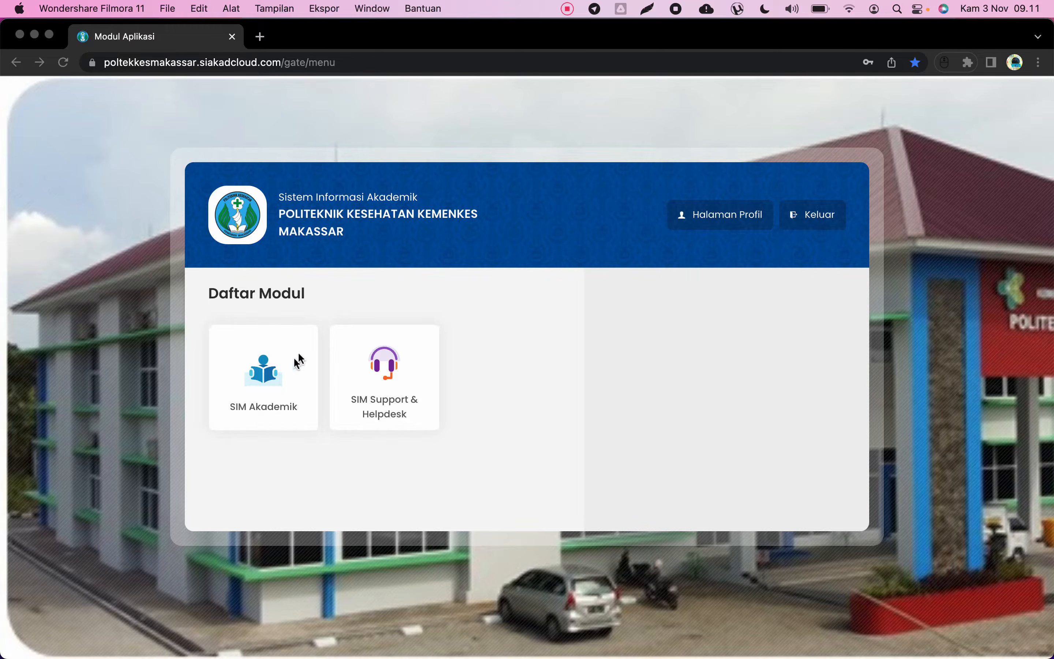
Step: Enter the SIM Akademik module with the Mahasiswa (D3 - Keperawatan) role and dismiss the biodata reminder
click(278, 365)
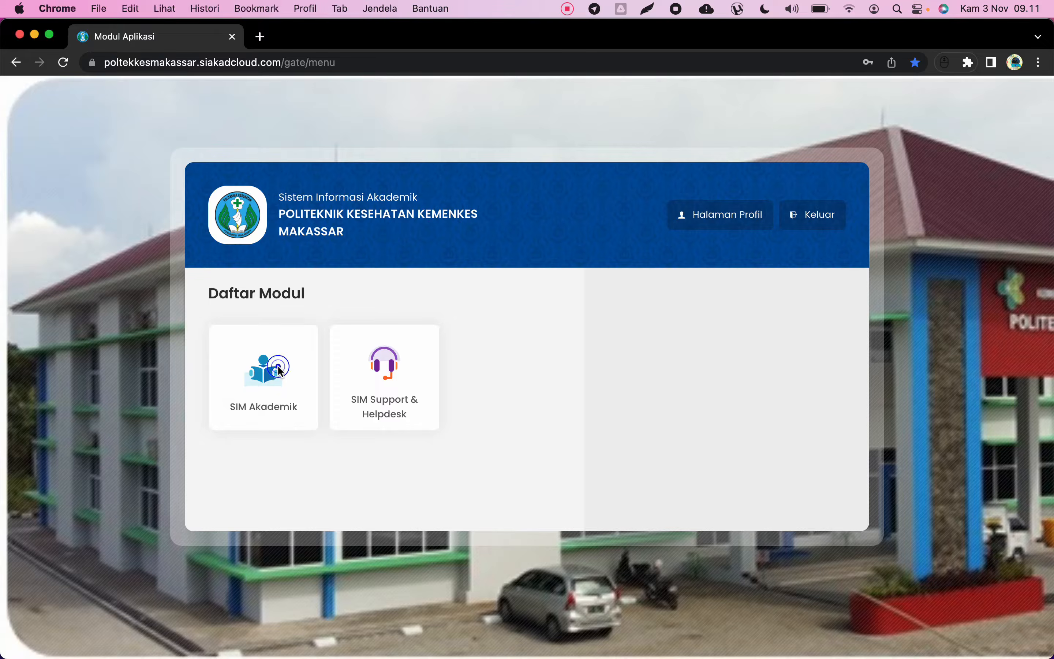
click(278, 365)
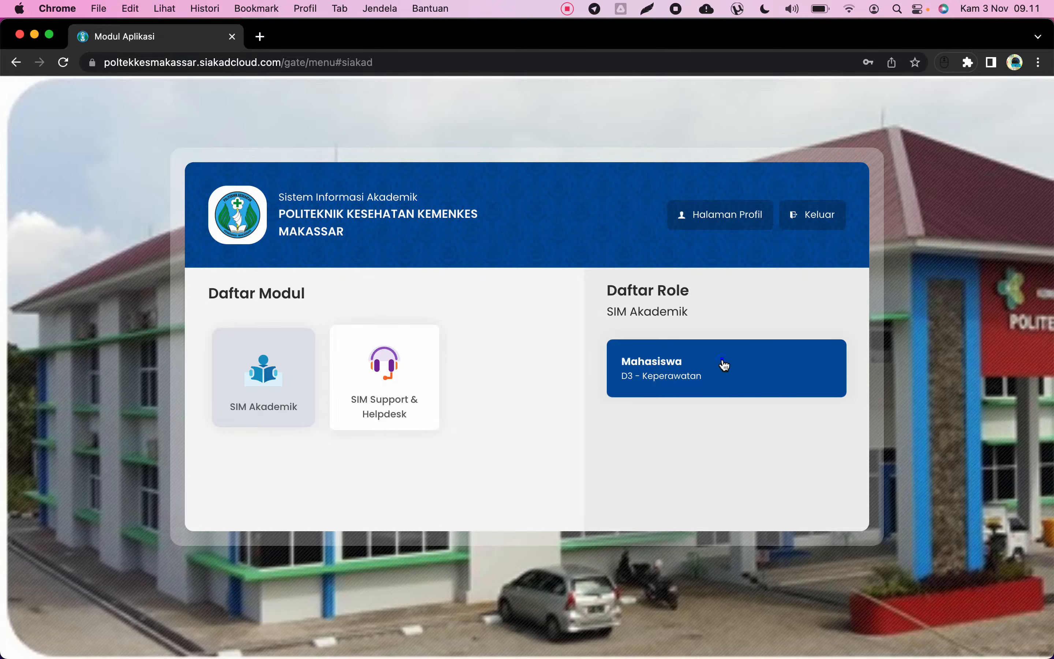
click(724, 365)
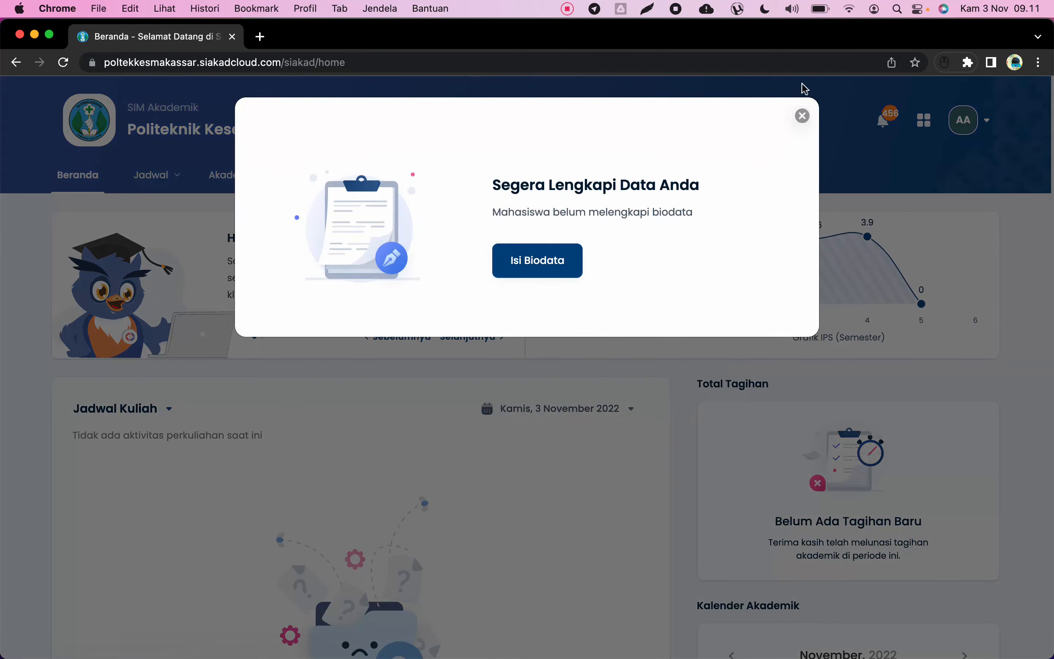
click(802, 115)
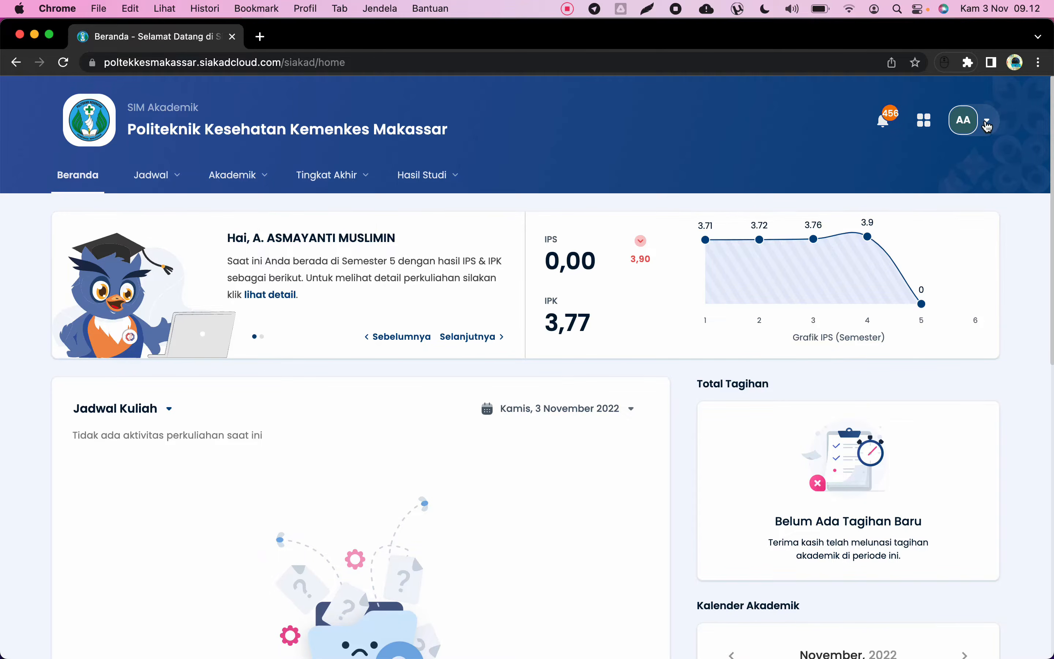
Step: Go to the student's Aktivitas & Prestasi list and start adding a new record
click(988, 126)
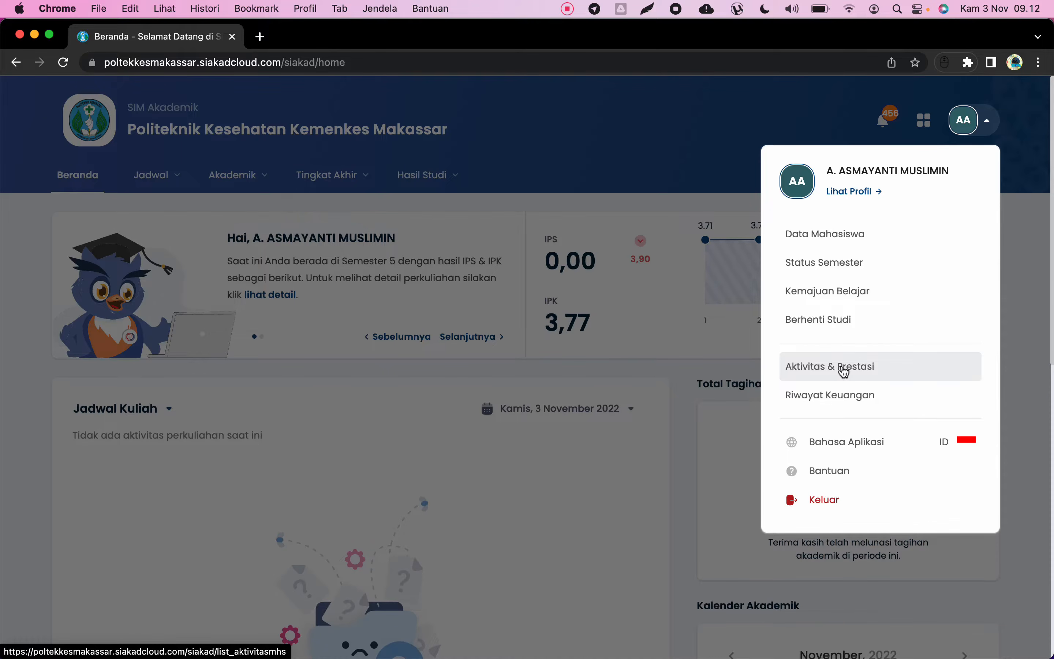
click(843, 371)
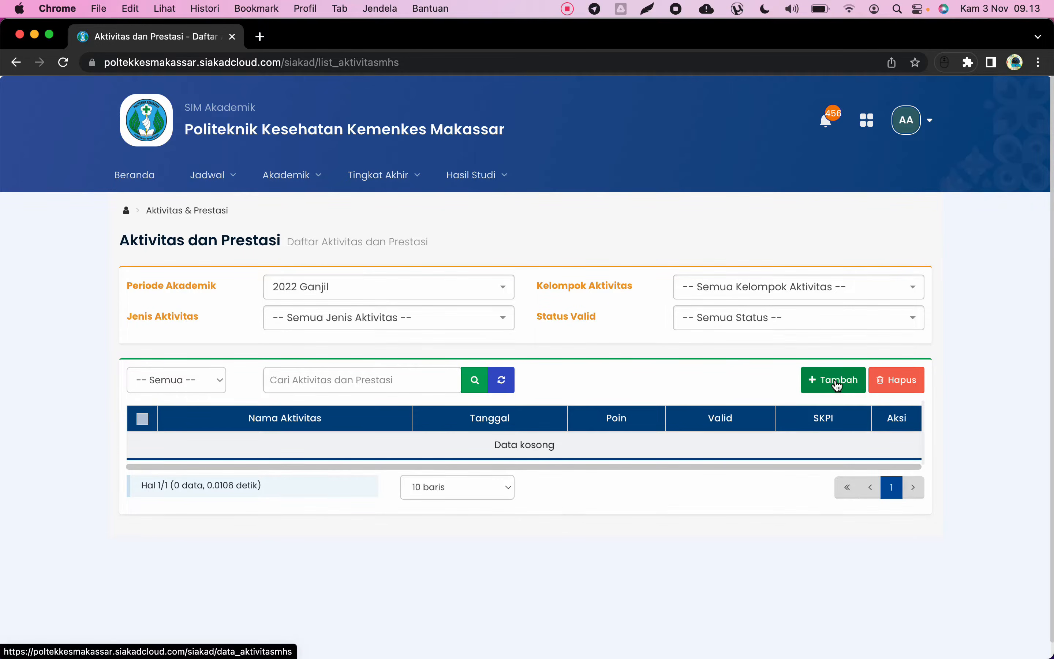
click(836, 383)
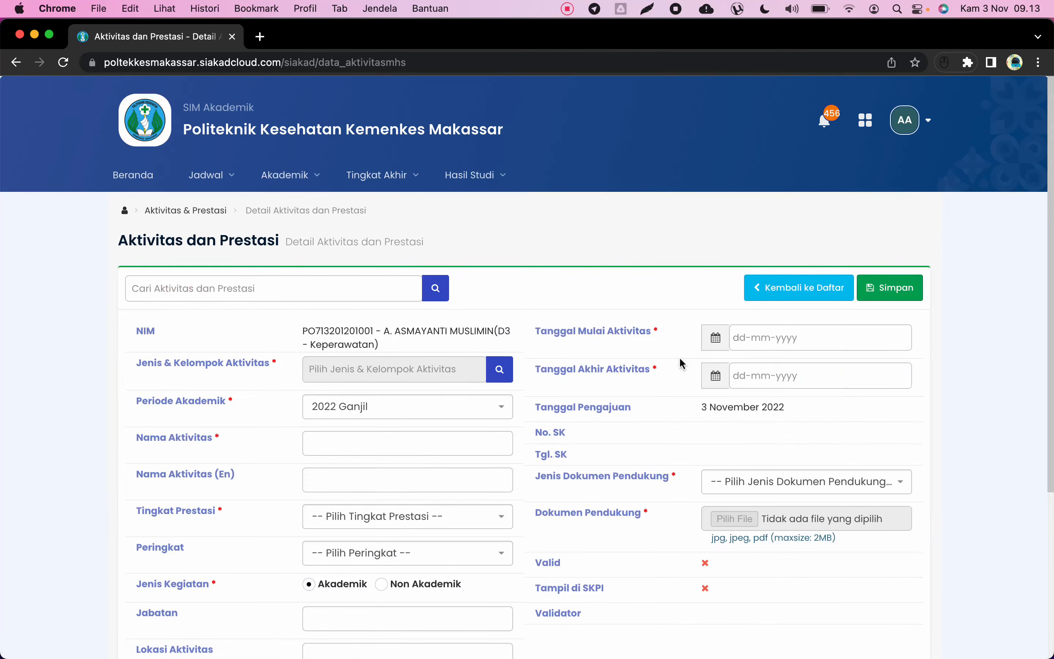
Step: Set Jenis & Kelompok Aktivitas to Pengenalan Kehidupan Kampus bagi Mahasiswa Baru (PKKMB) from the Pengembangan SoftSkill group
scroll(681, 364, down, 4)
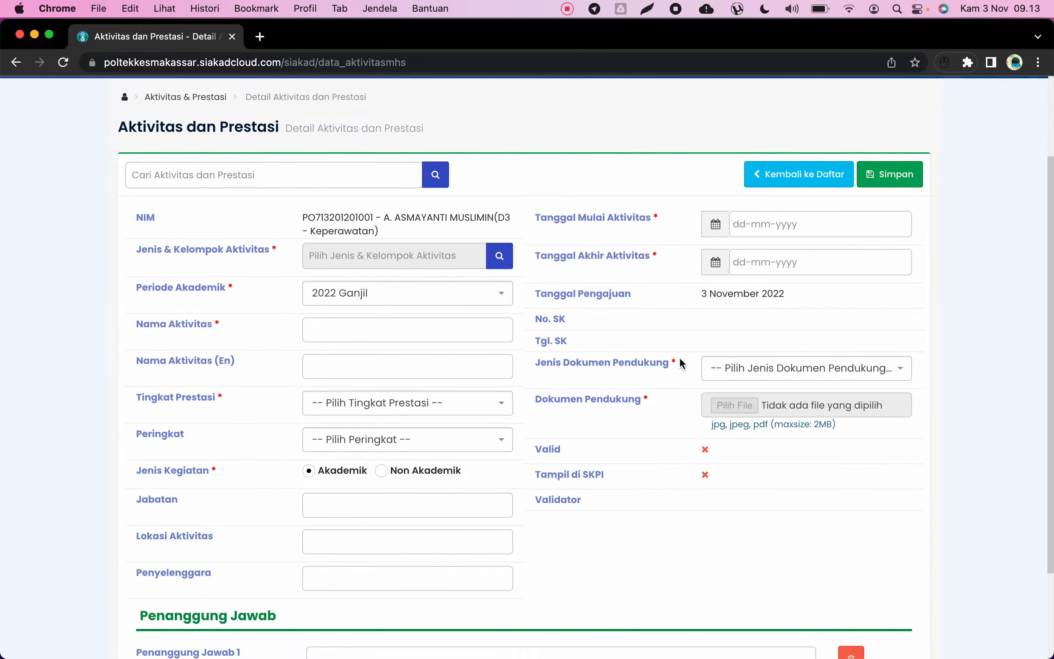
scroll(680, 360, down, 1)
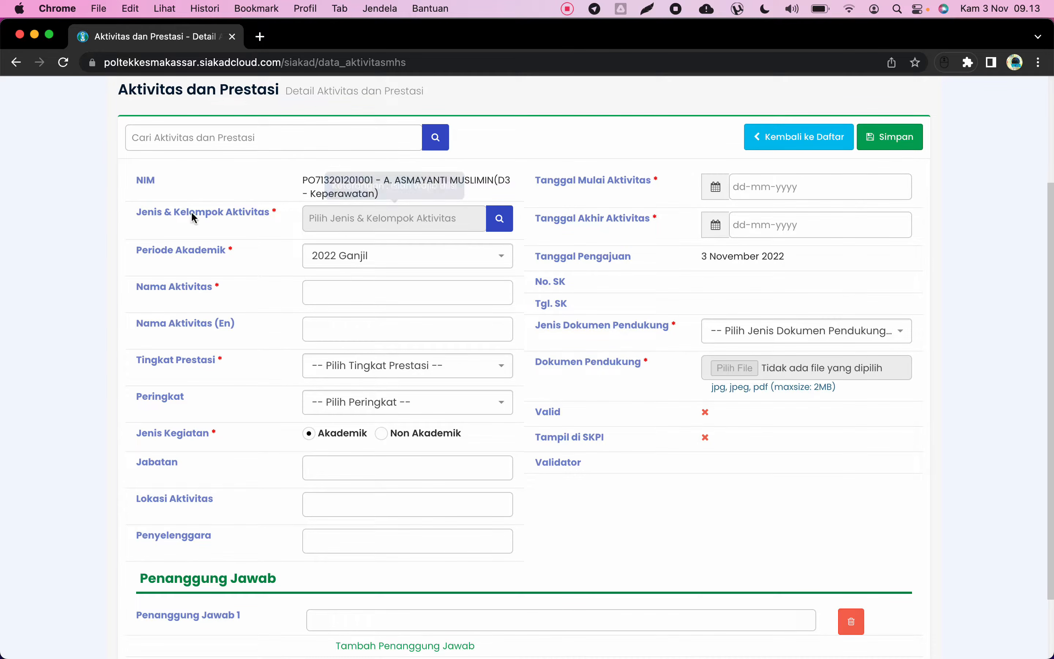
click(385, 219)
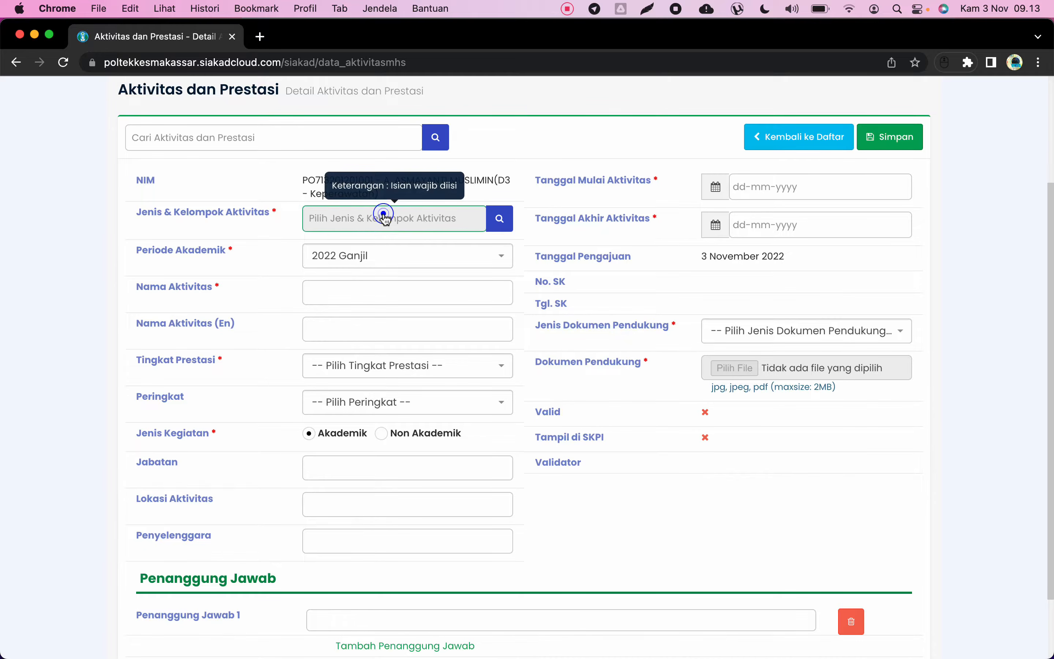
click(427, 220)
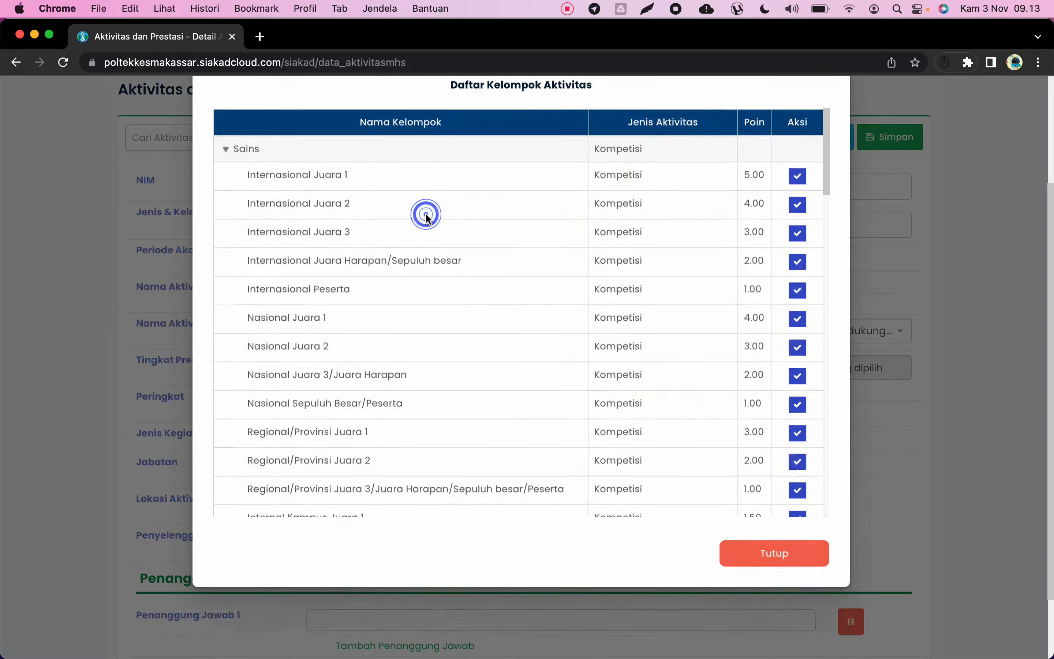
click(225, 191)
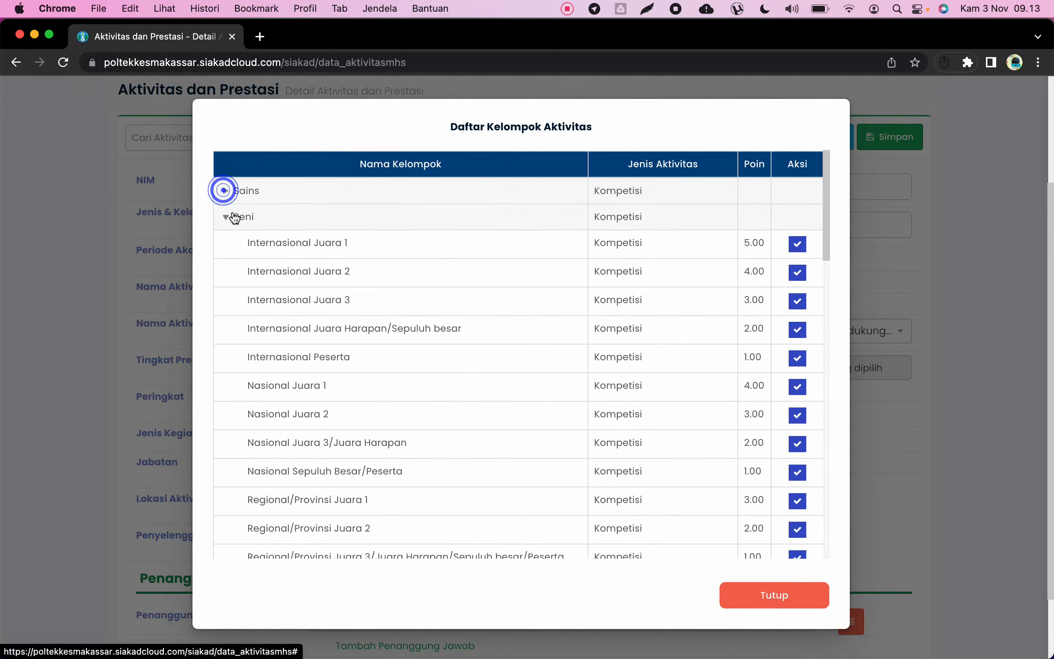
click(225, 215)
click(228, 244)
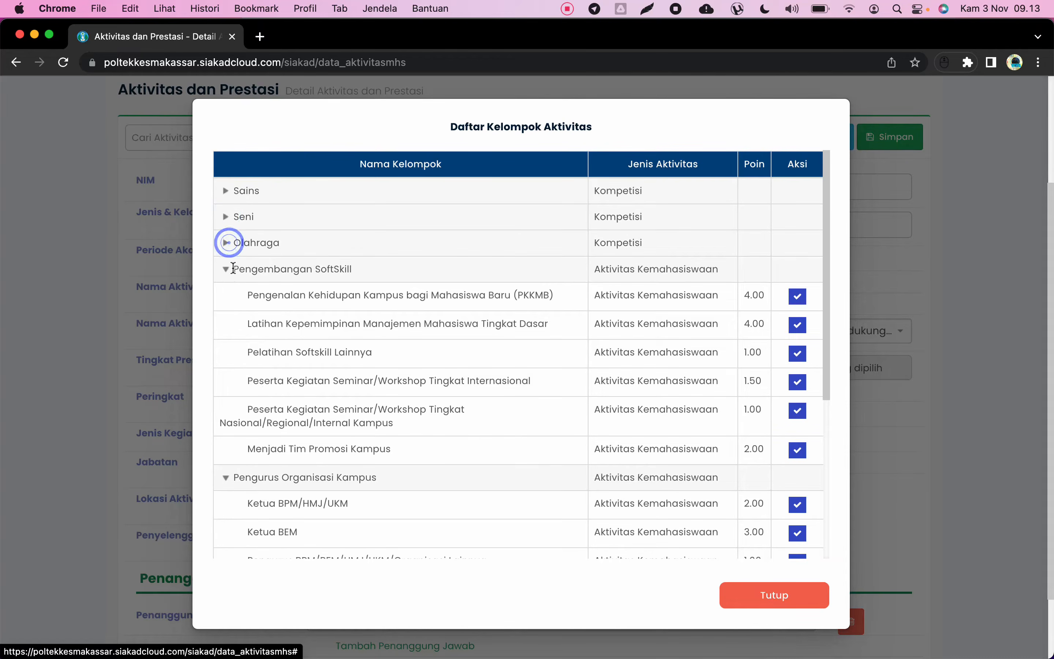
click(227, 269)
click(226, 296)
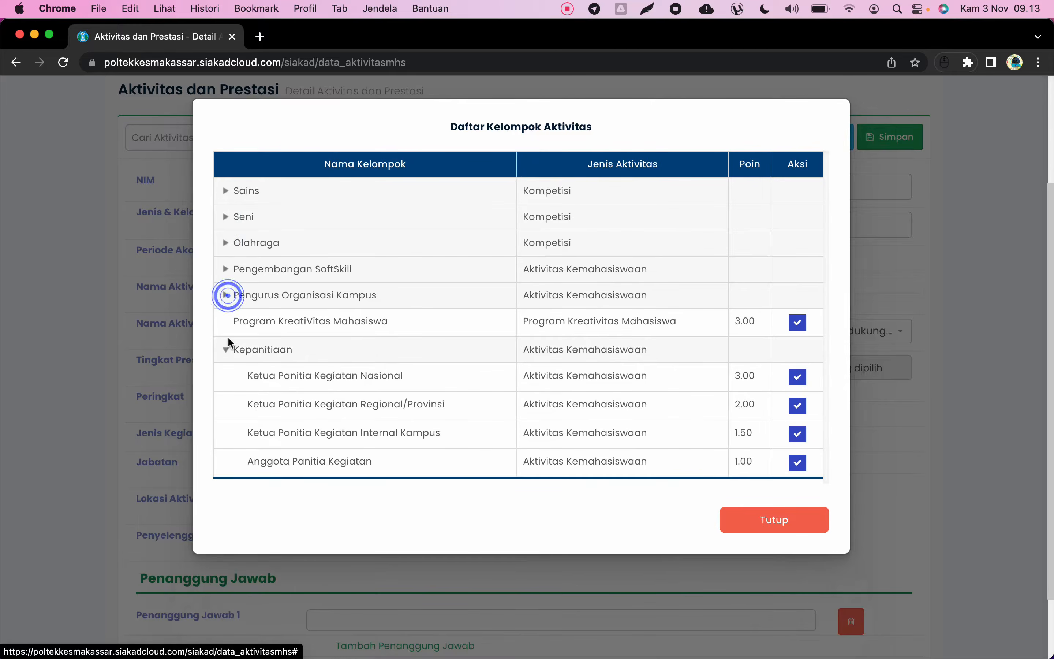
click(226, 350)
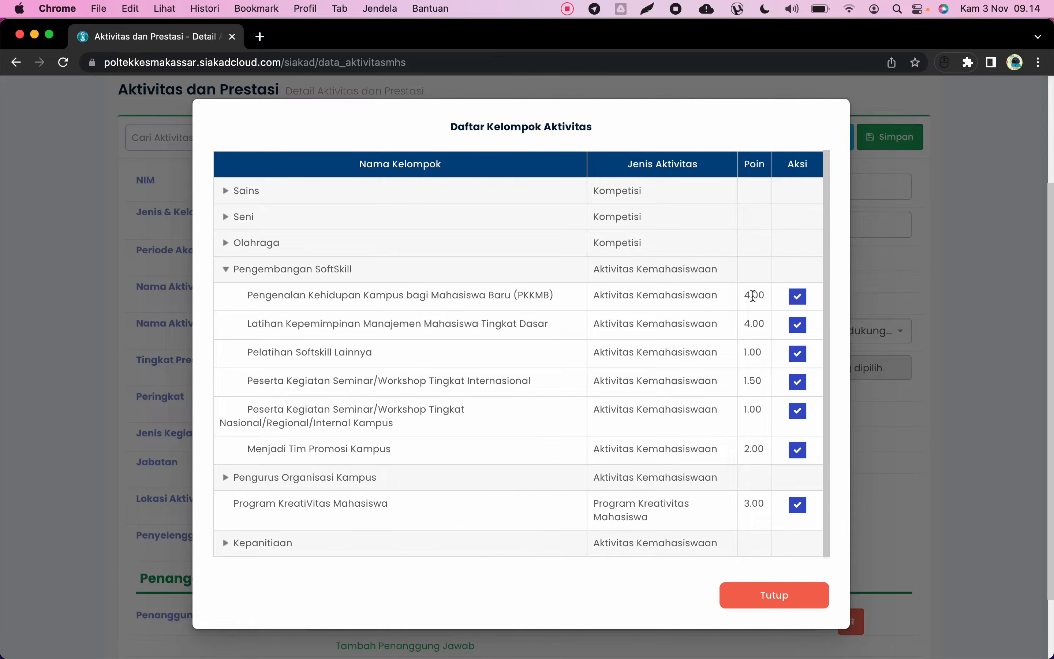
click(800, 303)
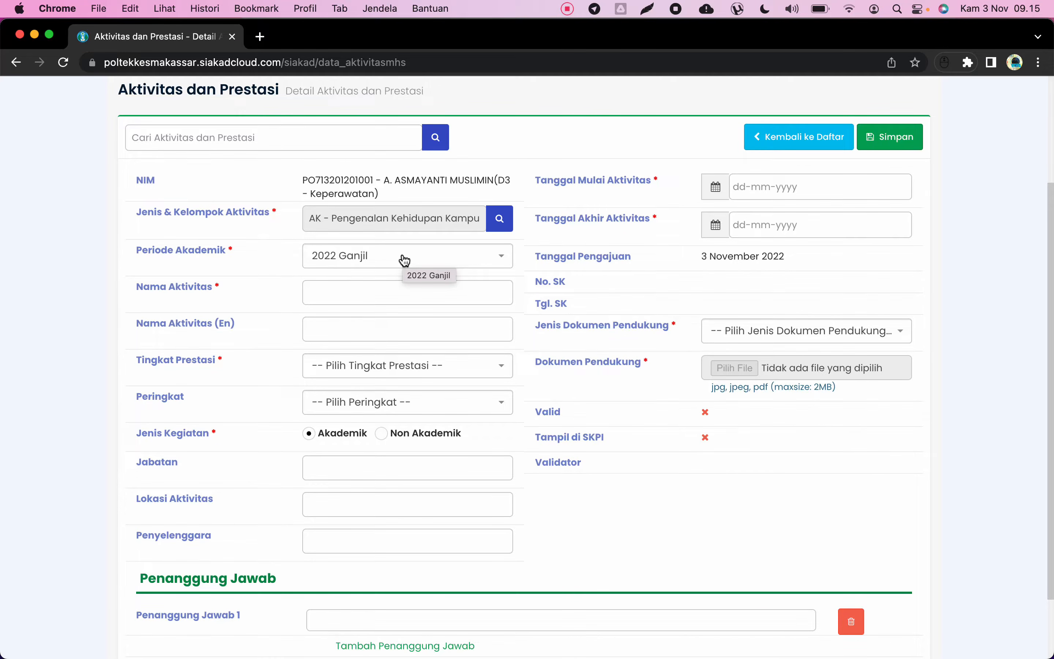
Step: Set the activity's Periode Akademik to 2020 Ganjil
click(382, 260)
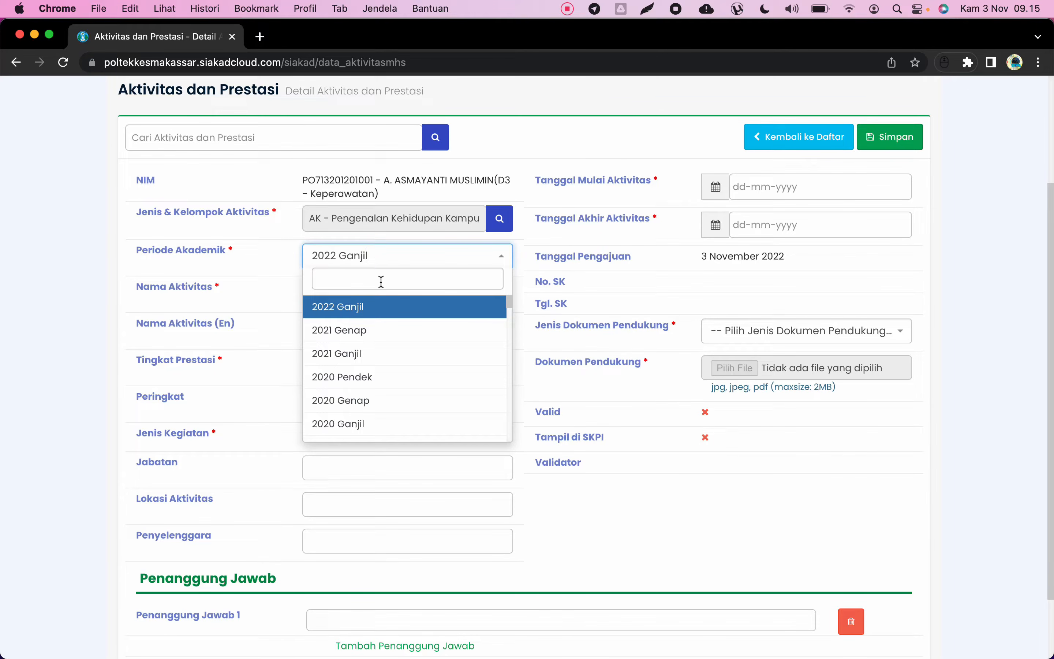
scroll(378, 396, down, 2)
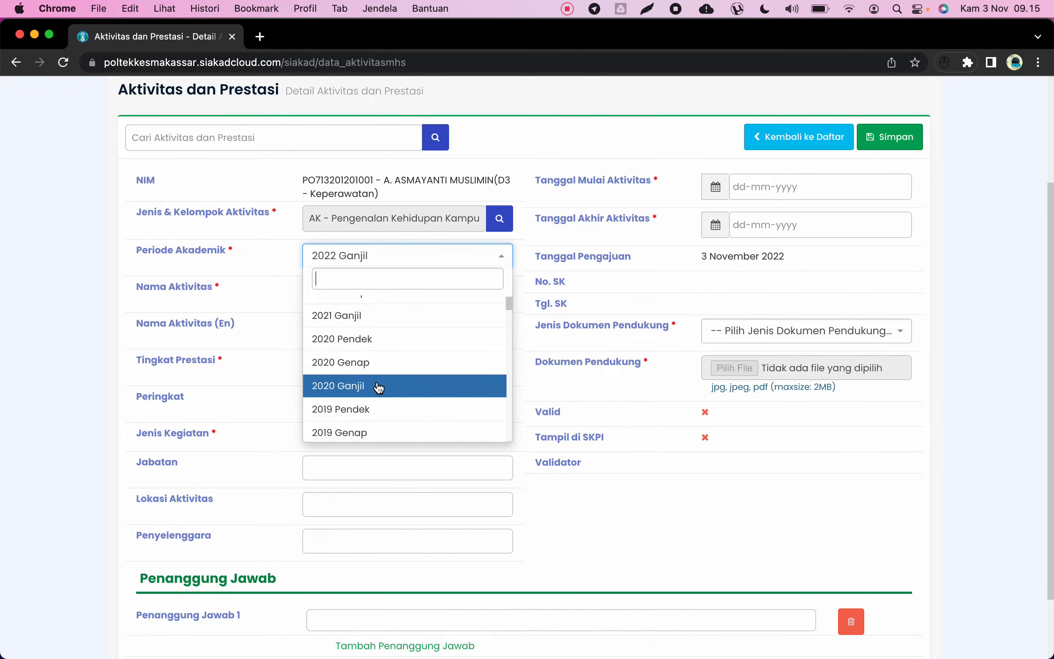
click(378, 388)
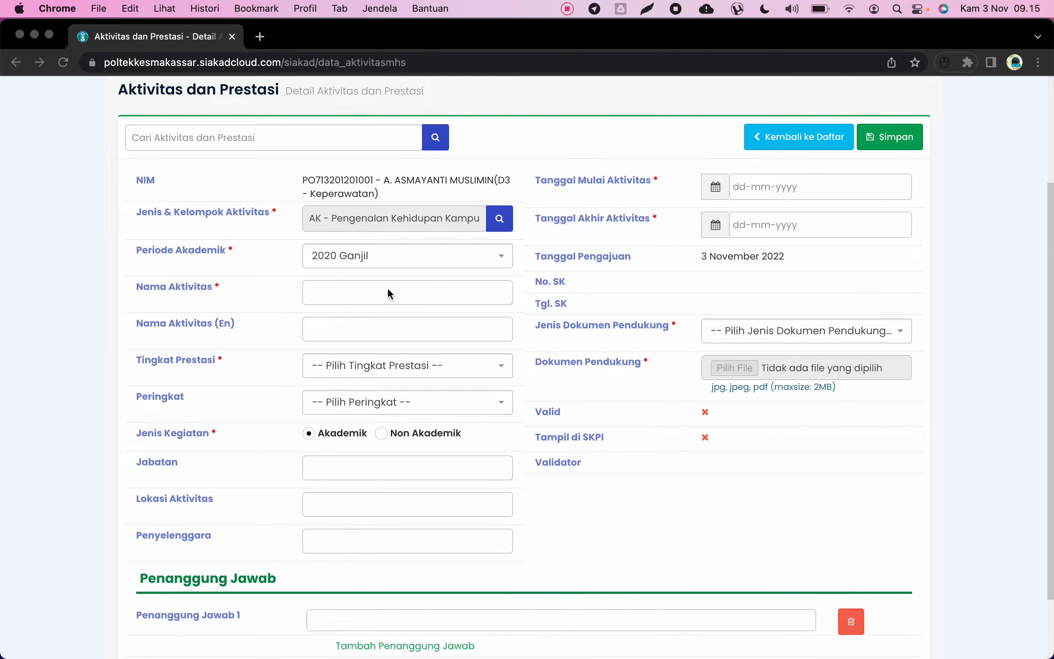
Step: Fill in Nama Aktivitas with Pengenalan Kehidupan Kampus bagi Mahasiswa Baru (PKKMB)
click(331, 293)
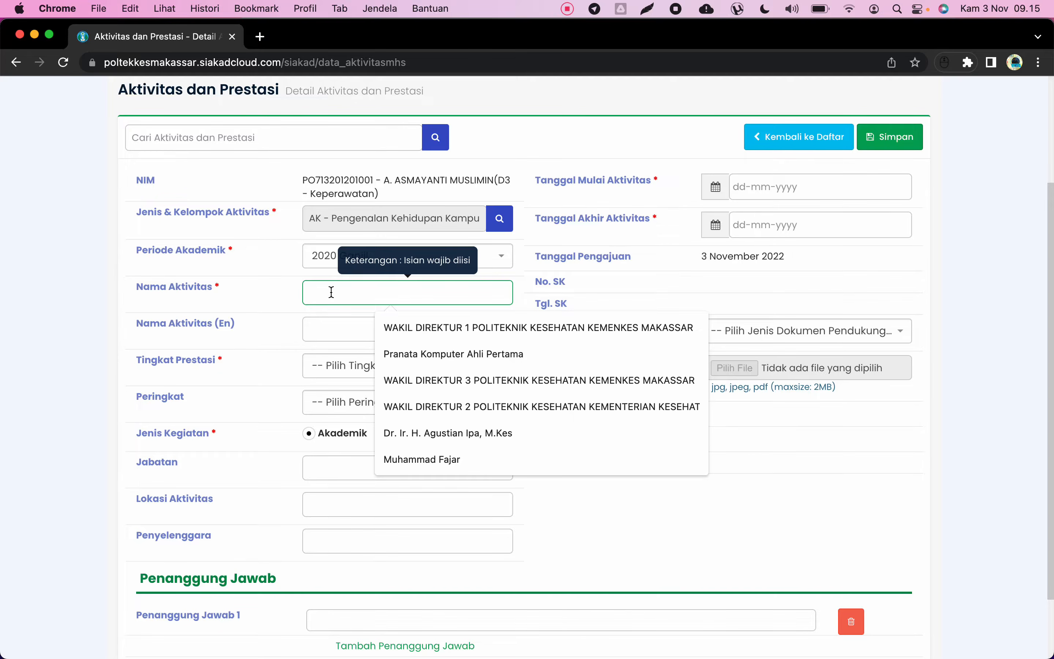
text(Pe)
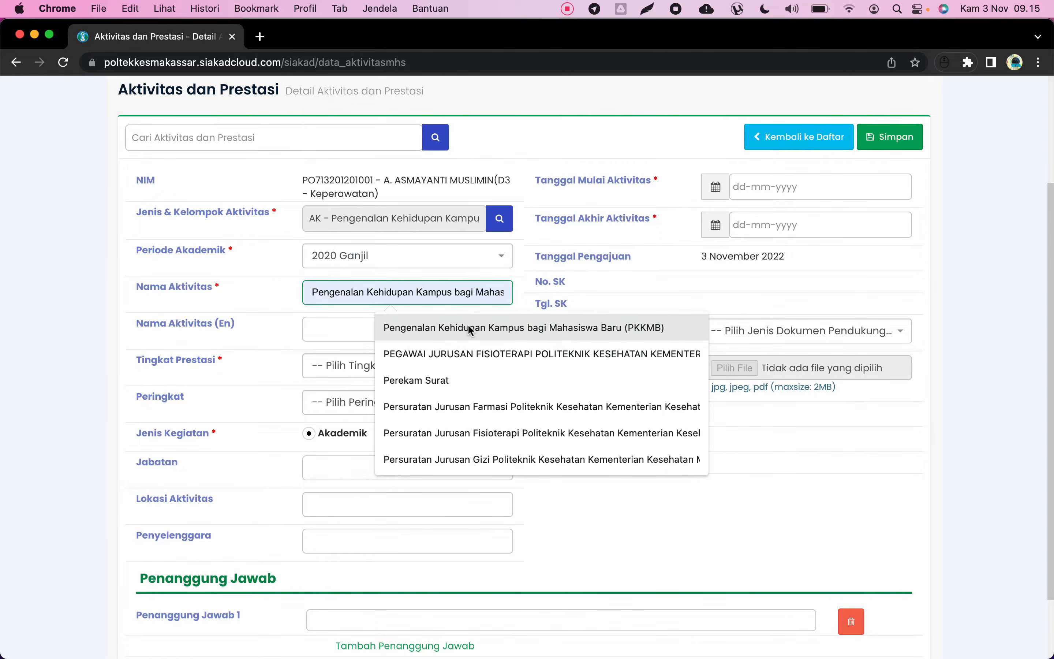
click(470, 329)
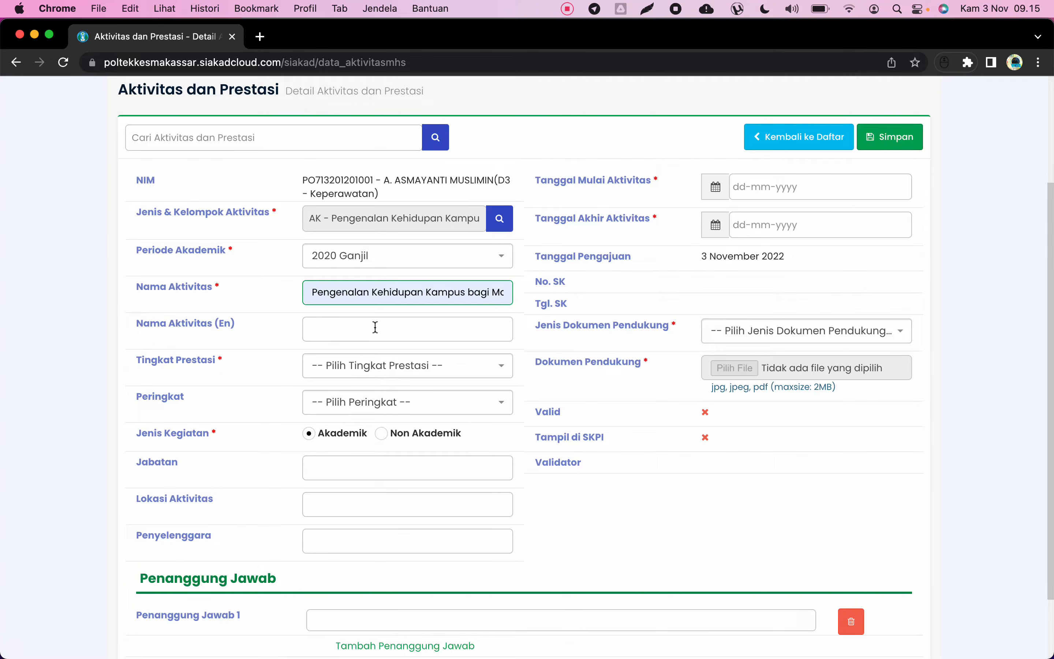
click(322, 327)
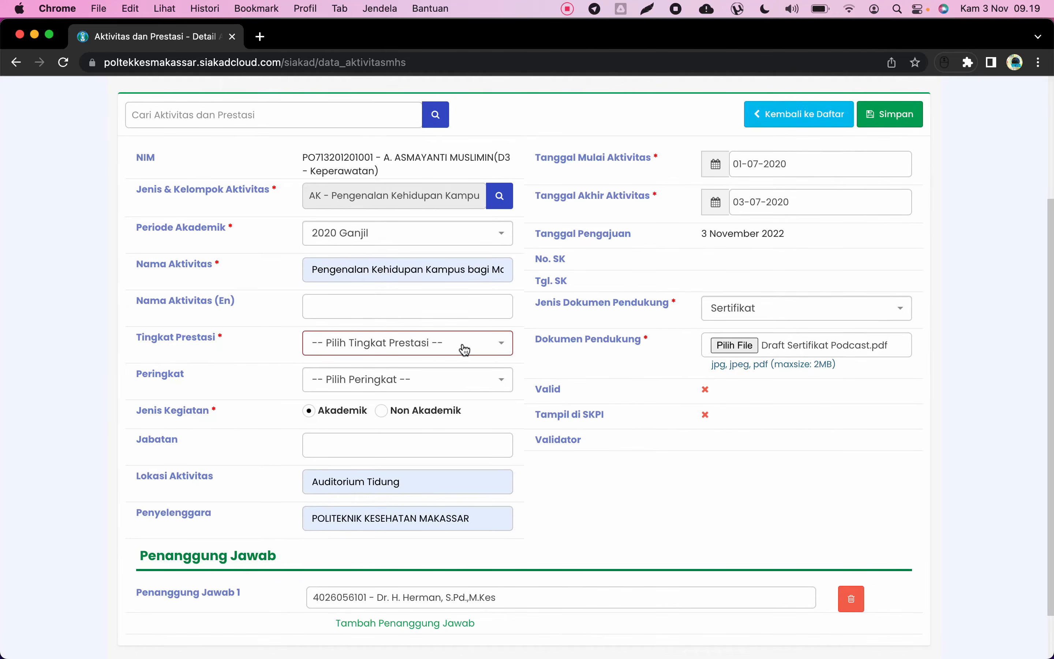
Step: Set the activity's Tingkat Prestasi to Lainnya
click(464, 349)
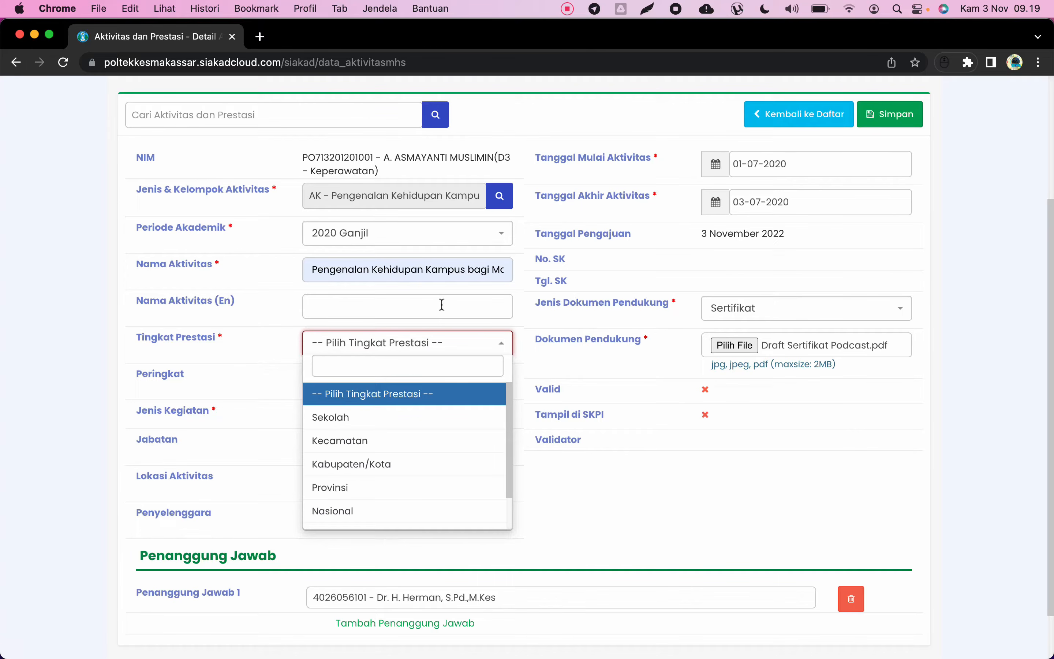
scroll(392, 451, down, 2)
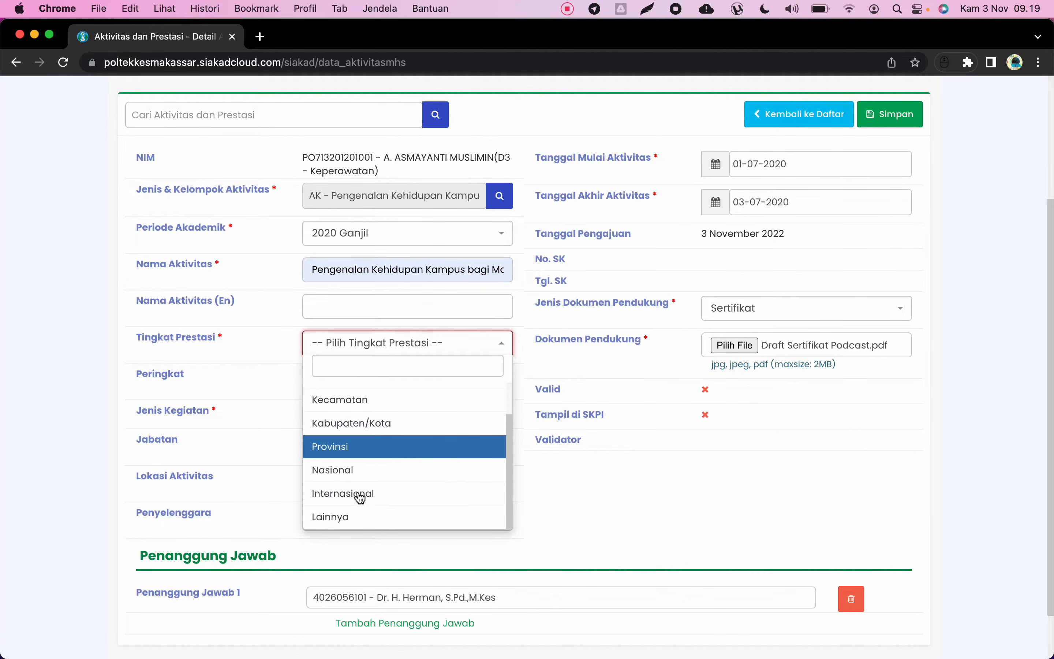
click(344, 511)
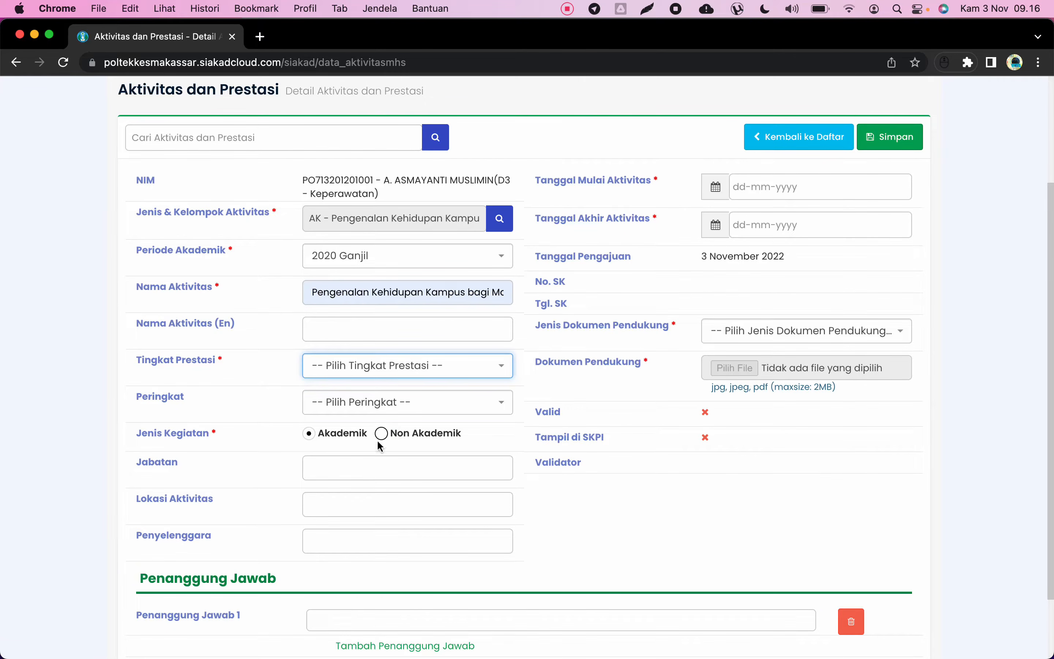
Step: Fill in Lokasi Aktivitas with Auditorium Tidung and Penyelenggara with POLITEKNIK KESEHATAN MAKASSAR
mouse_move(322, 473)
click(331, 504)
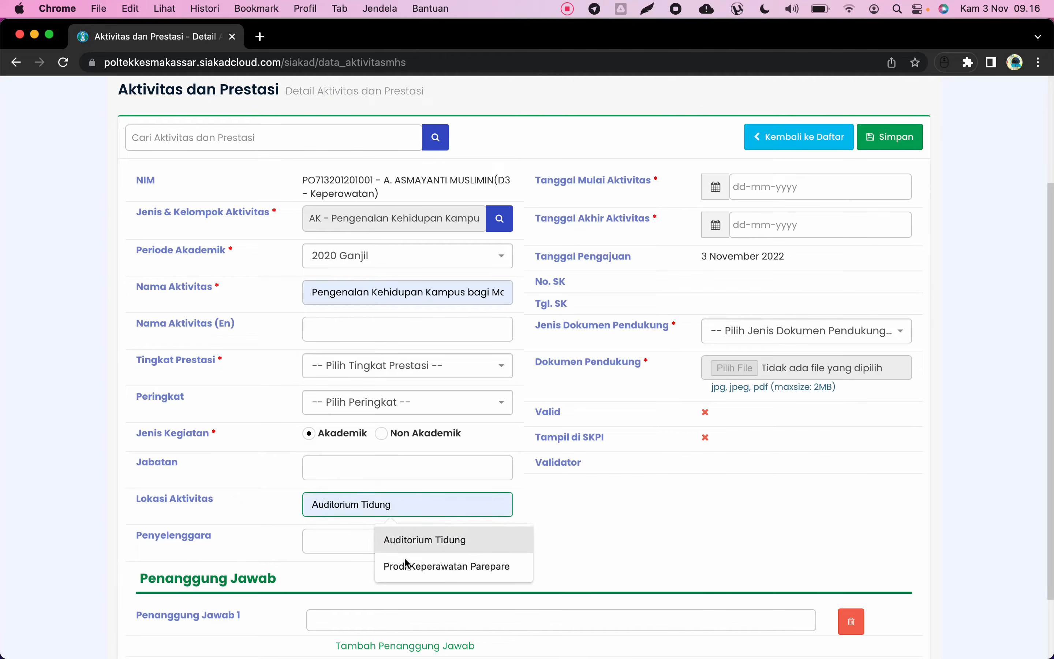
click(412, 545)
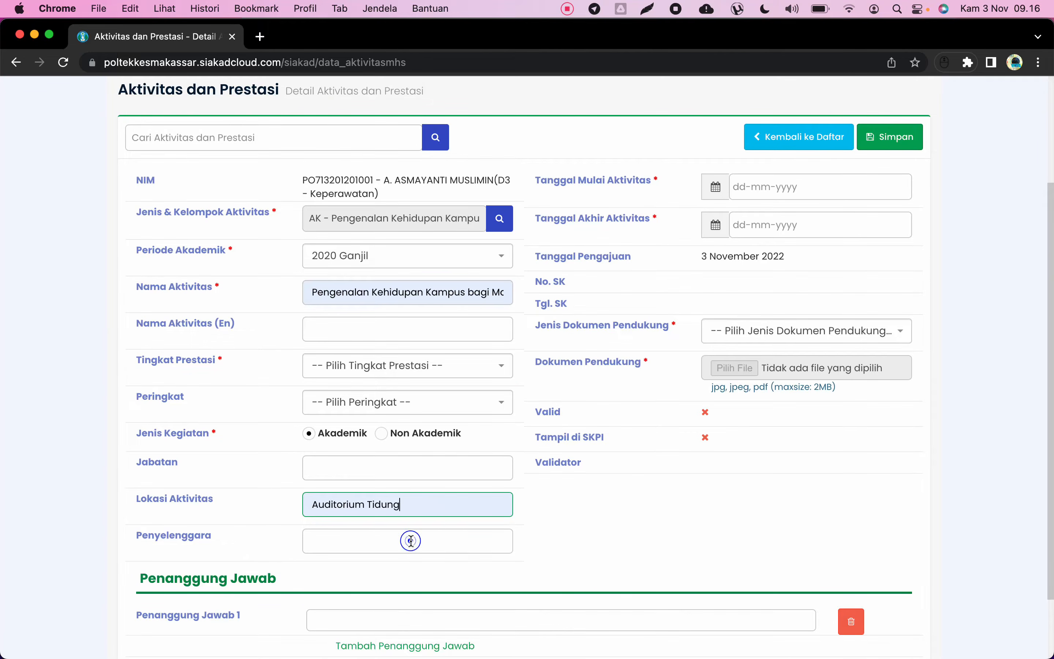
click(320, 547)
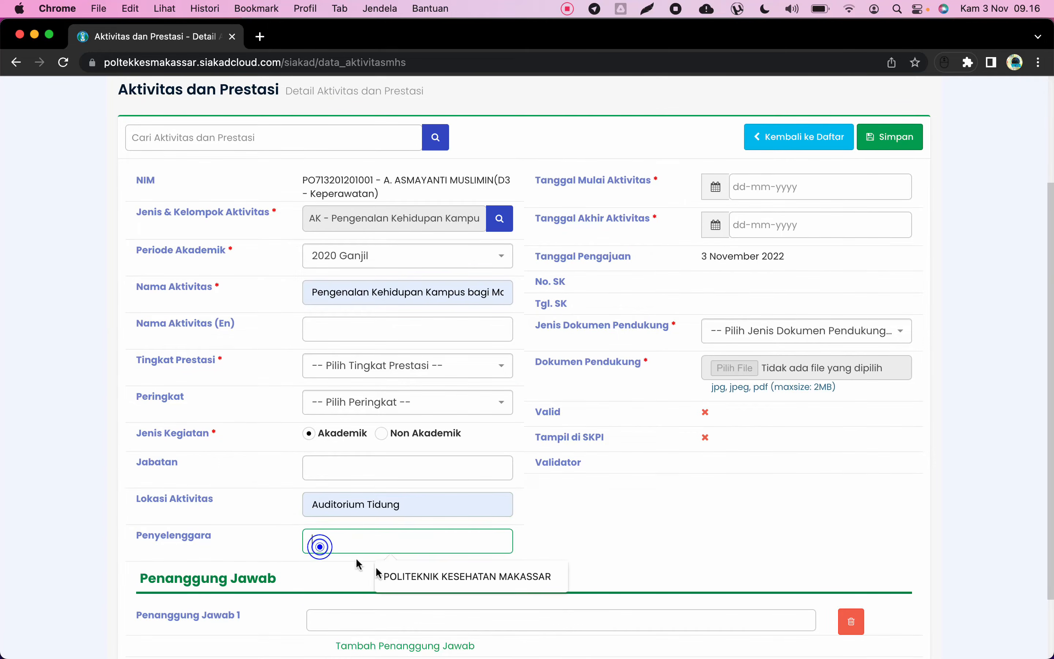
click(393, 578)
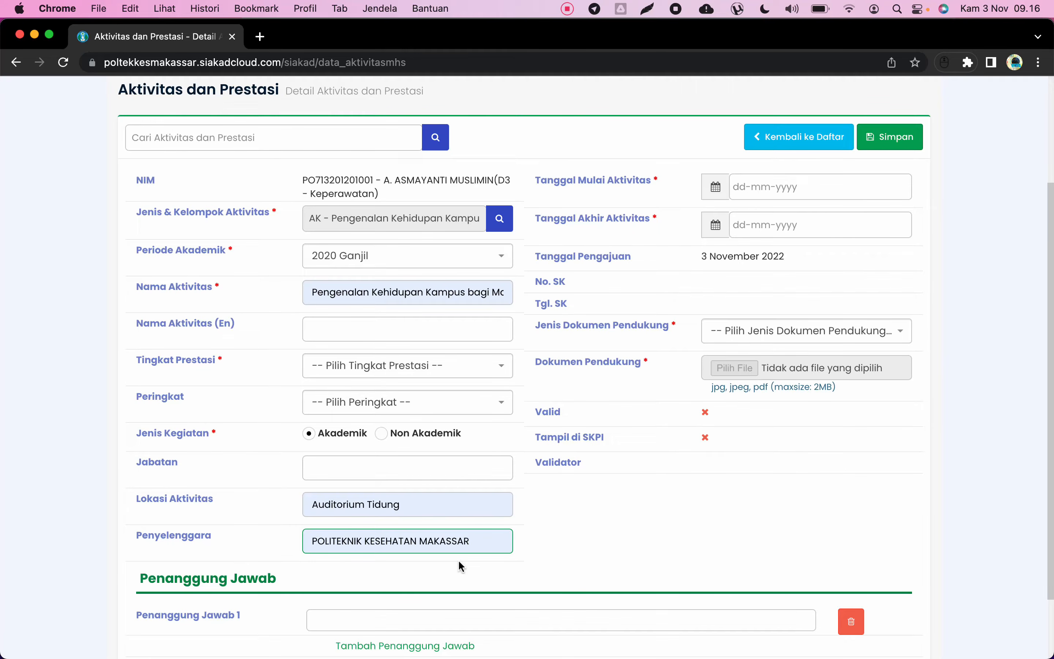
scroll(368, 543, down, 3)
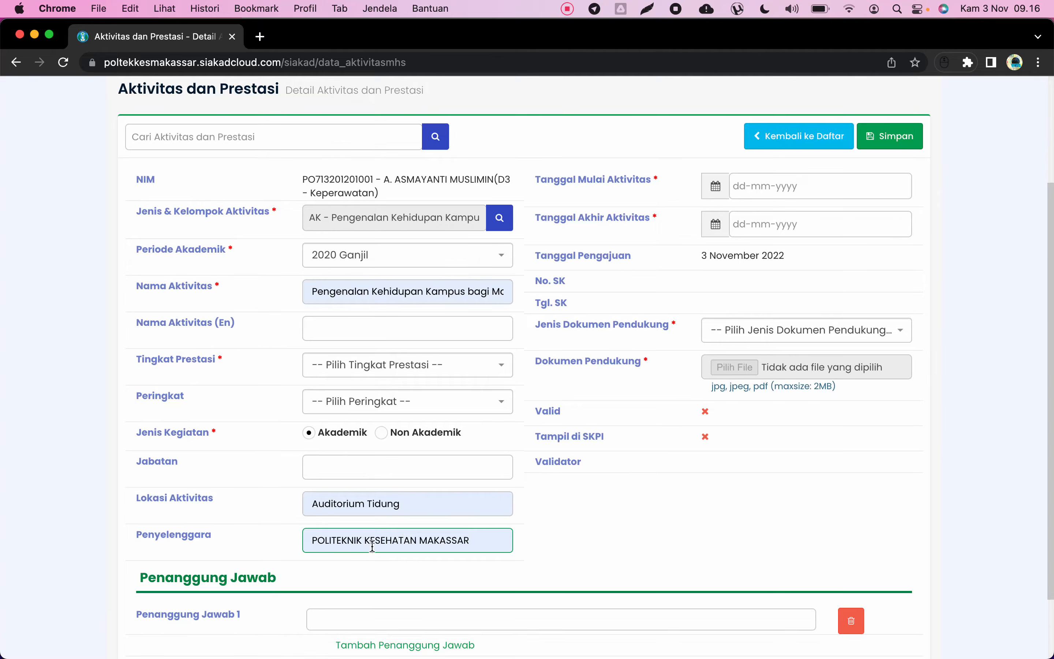
Step: Fill in Penanggung Jawab 1 with the lecturer responsible for the activity, keeping it as the only Penanggung Jawab row
scroll(369, 544, up, 1)
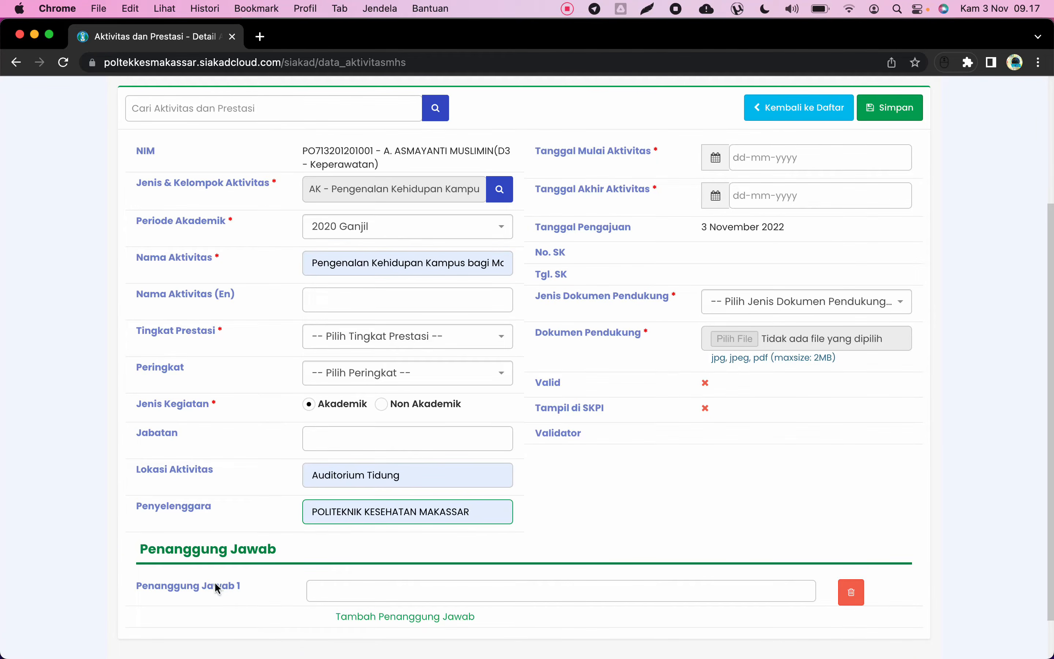
click(336, 590)
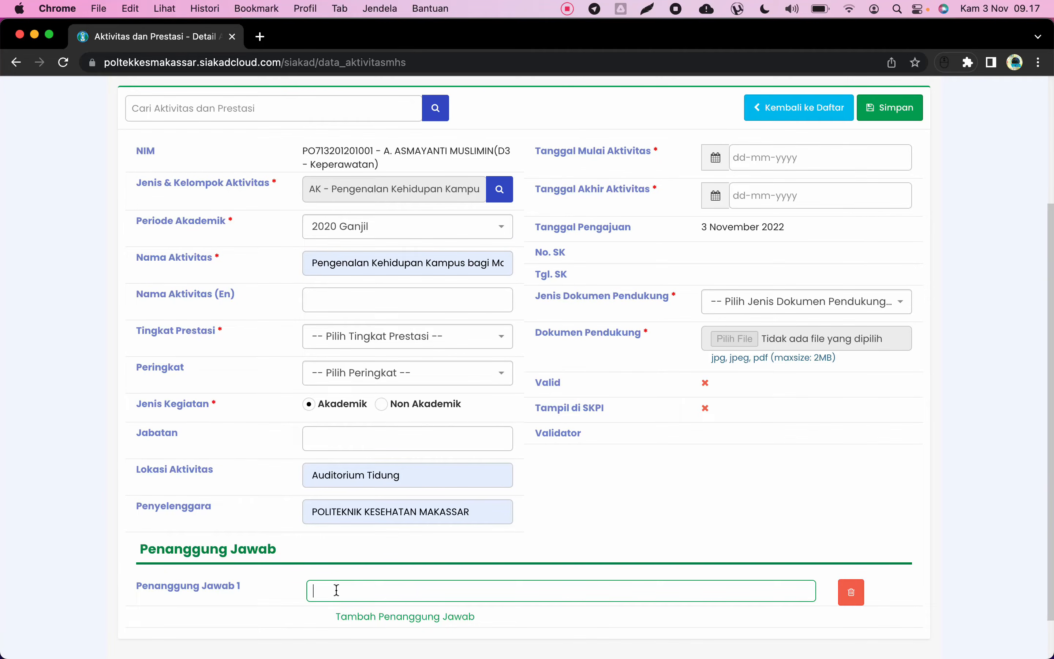
text(herm)
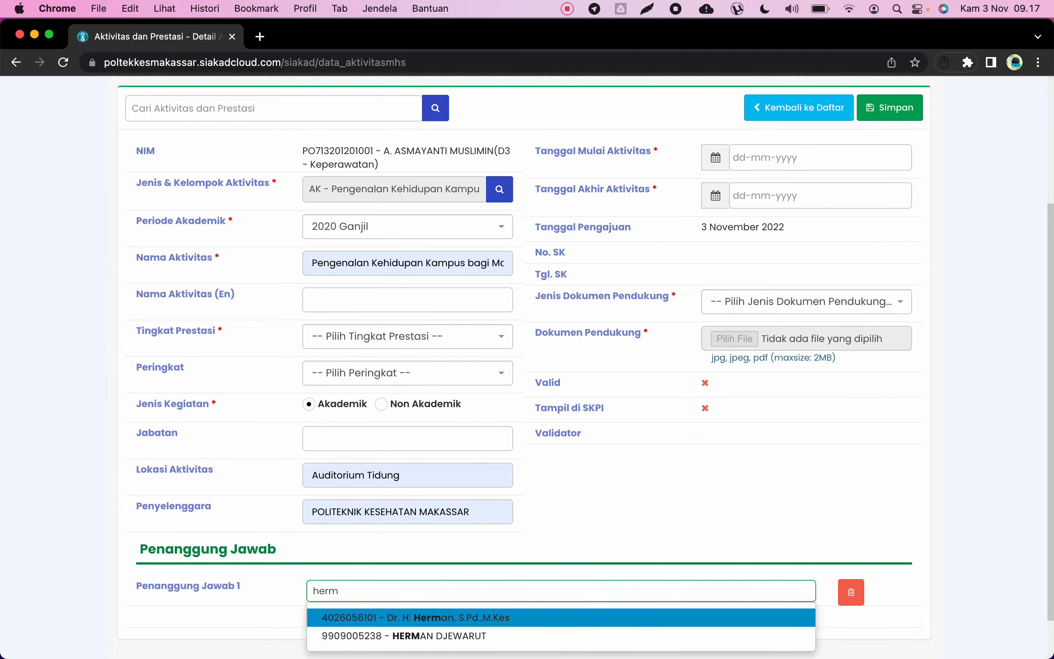
click(409, 616)
scroll(517, 573, down, 2)
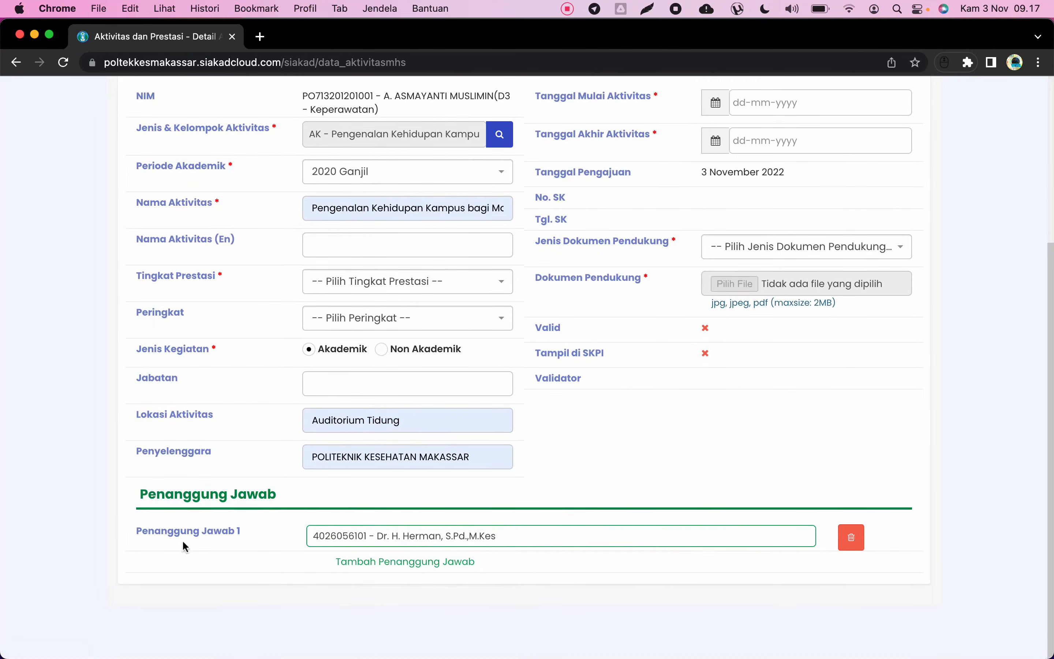
click(397, 564)
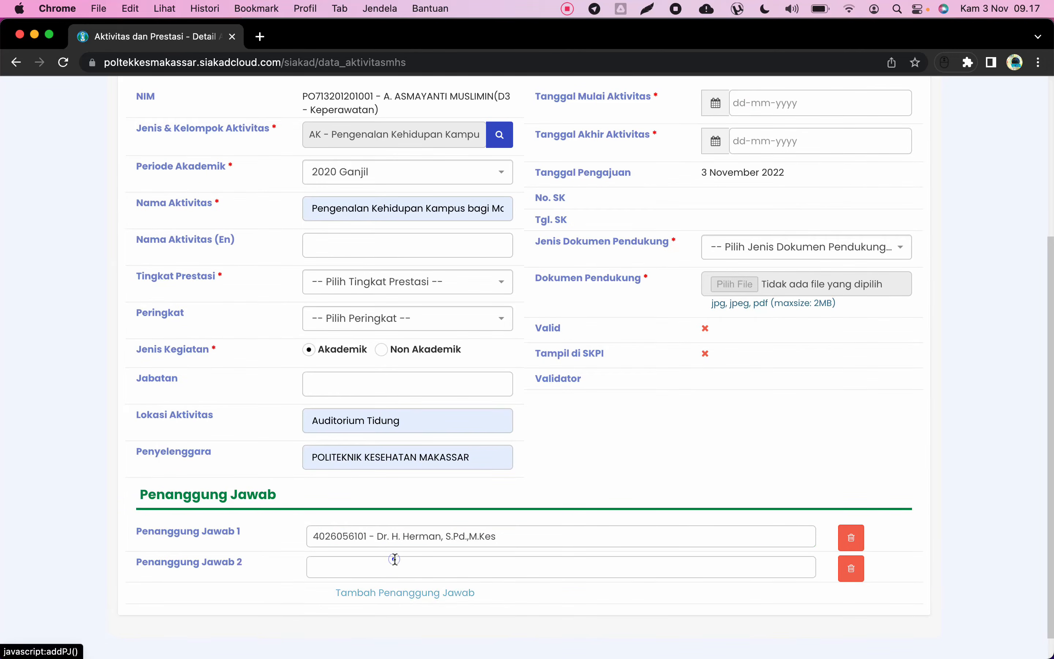
click(854, 573)
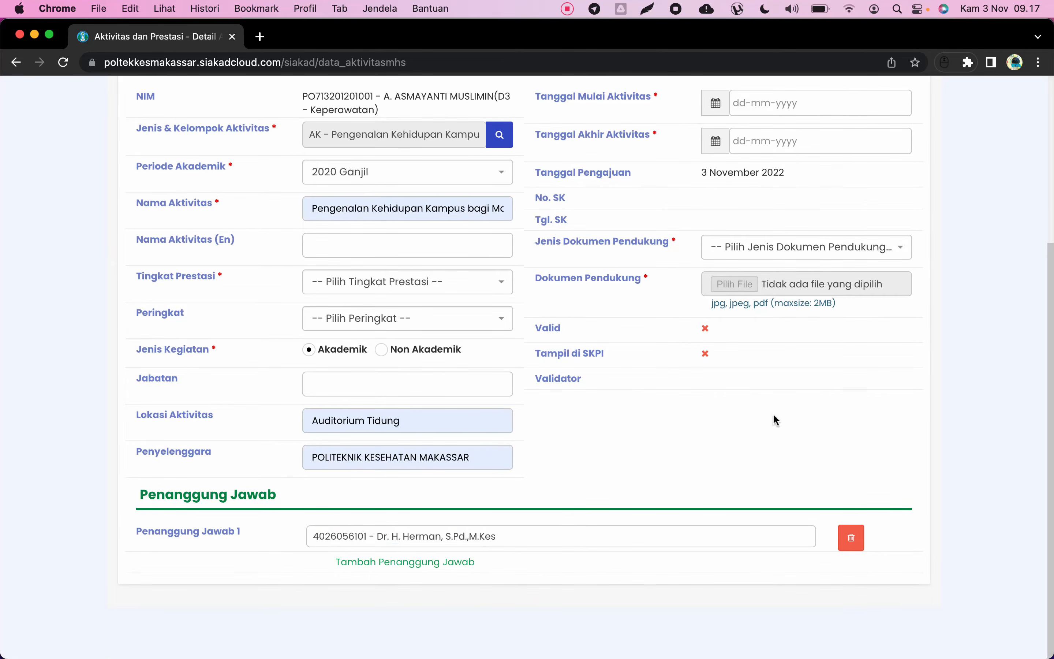
Step: Set the activity's start date, Tanggal Mulai Aktivitas, to 01-07-2020
scroll(774, 412, up, 5)
click(745, 274)
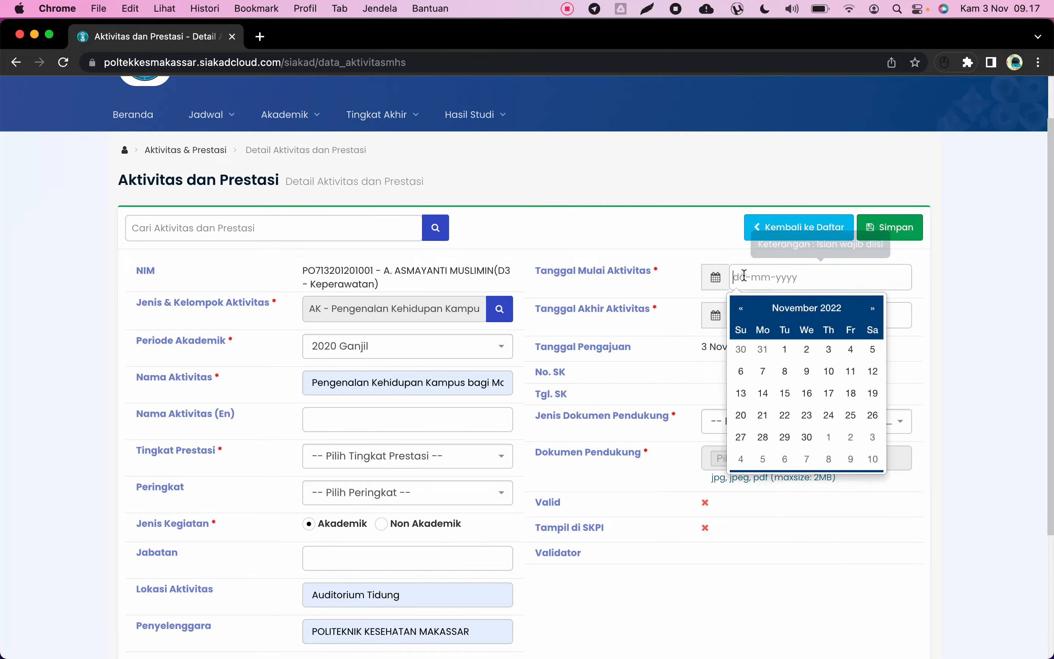
click(792, 310)
click(745, 309)
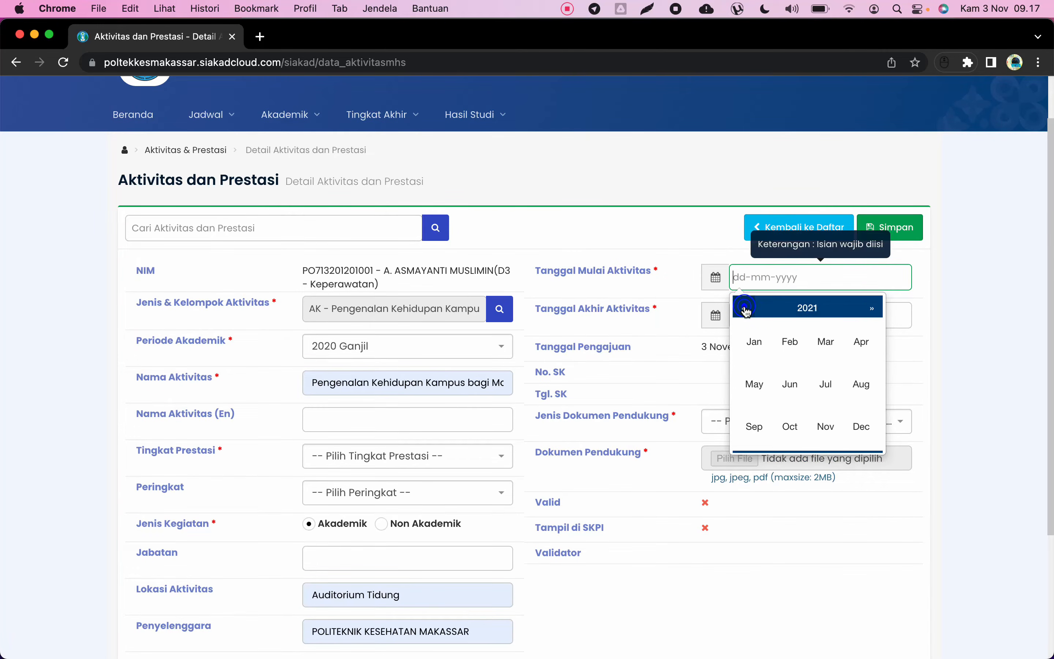
click(745, 309)
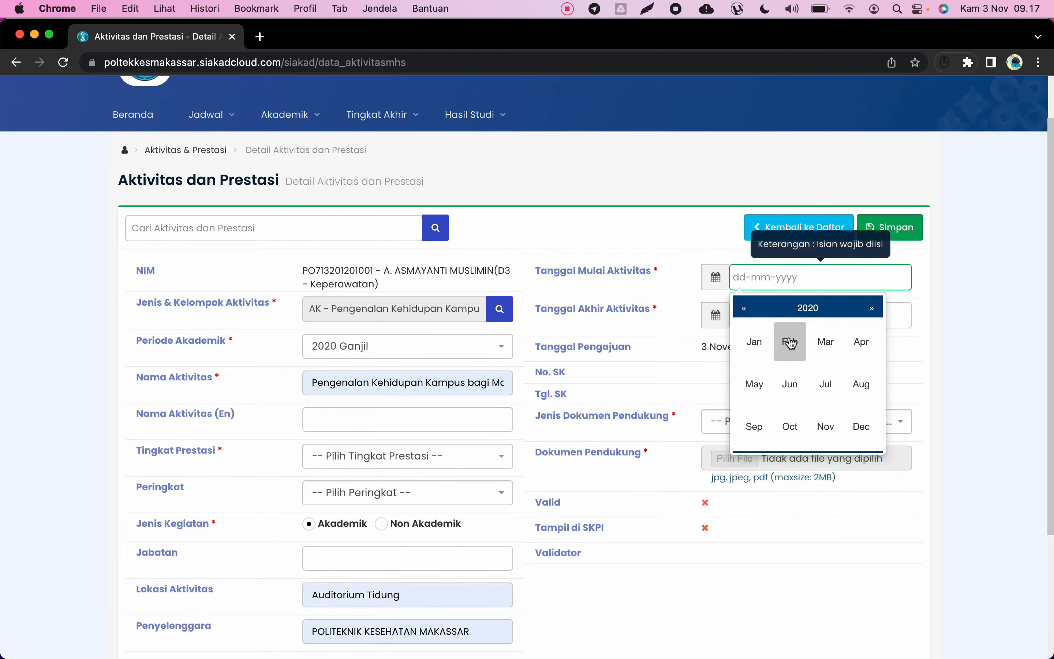
click(816, 374)
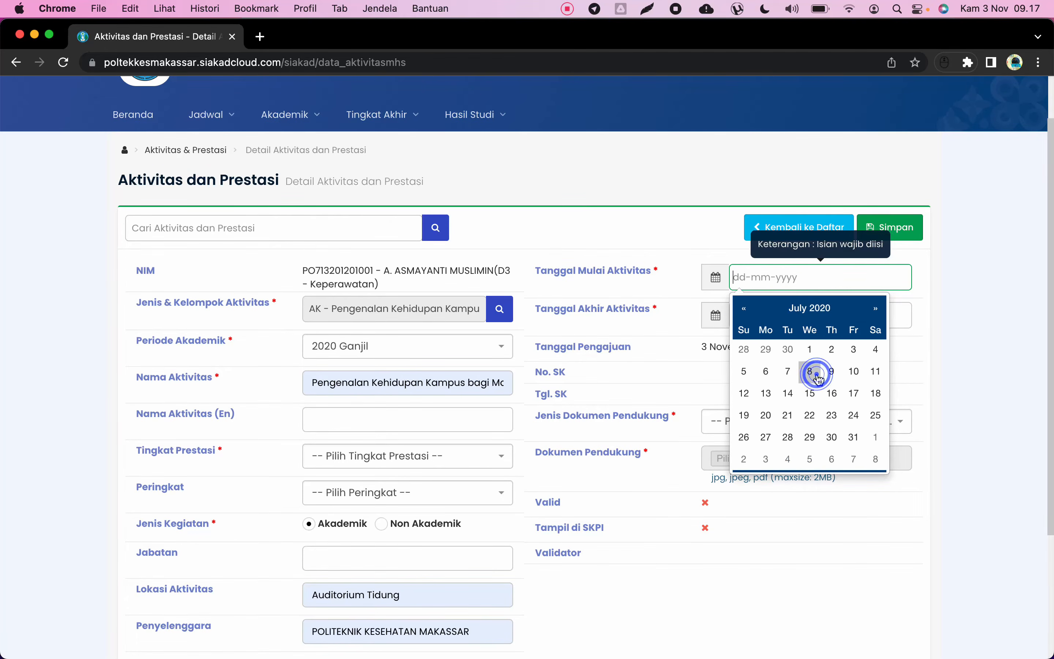
click(814, 349)
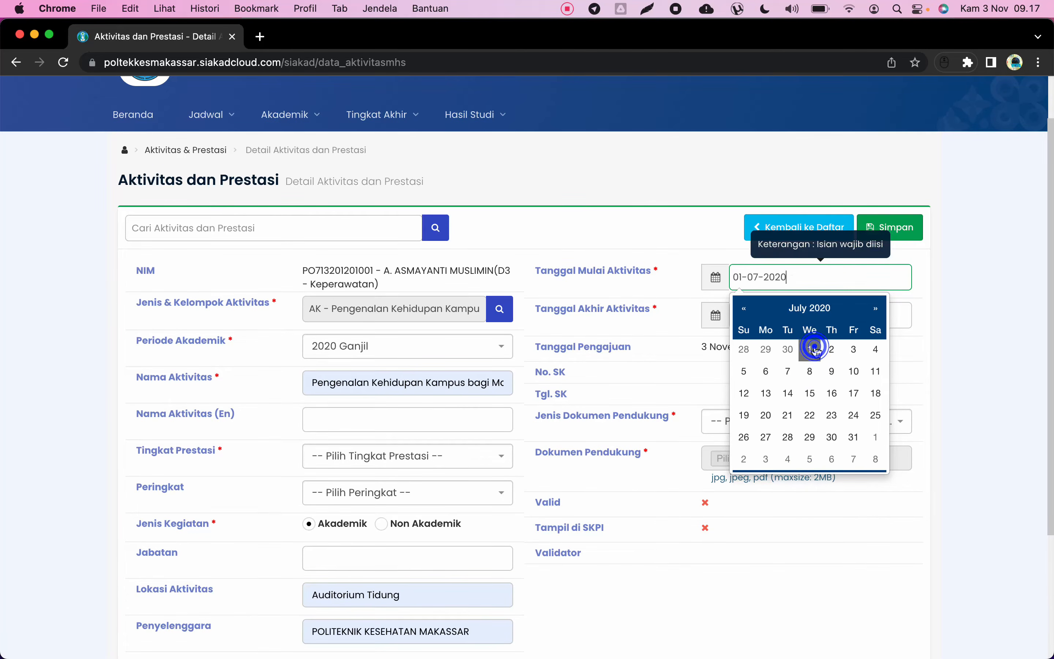
Step: Set the activity's end date, Tanggal Akhir Aktivitas, to 03-07-2020
click(902, 313)
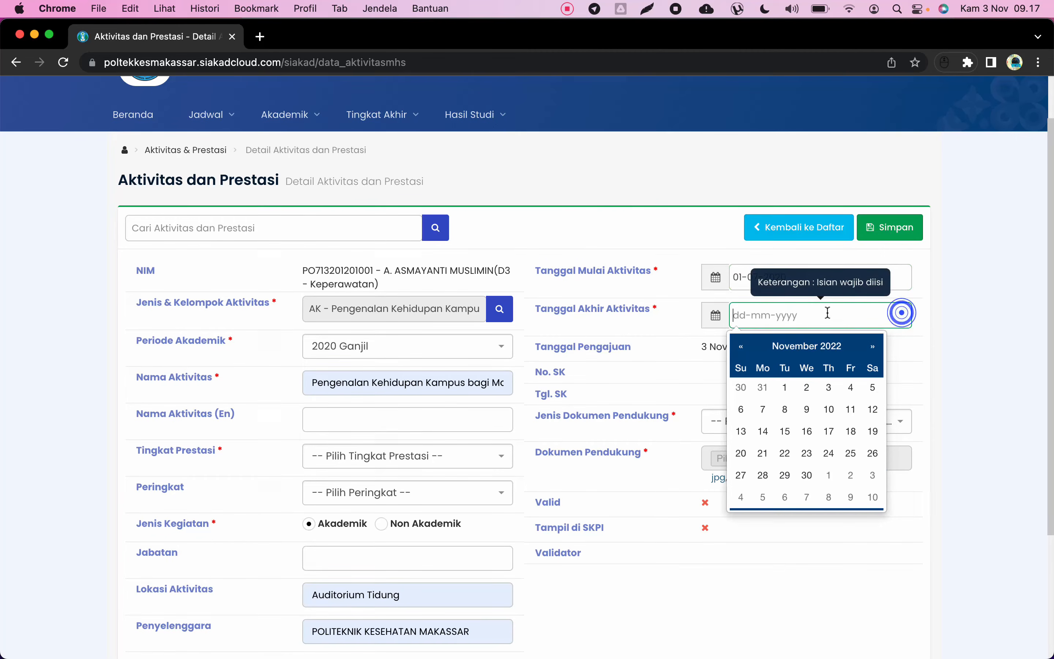
click(745, 347)
click(745, 348)
click(747, 349)
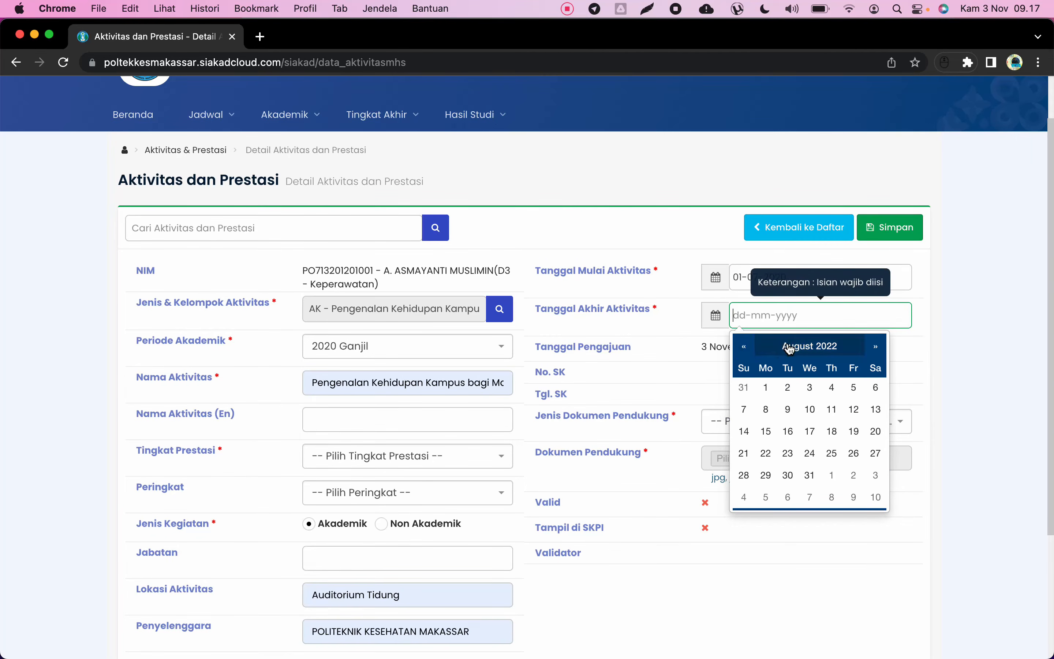
click(786, 347)
click(743, 349)
click(744, 348)
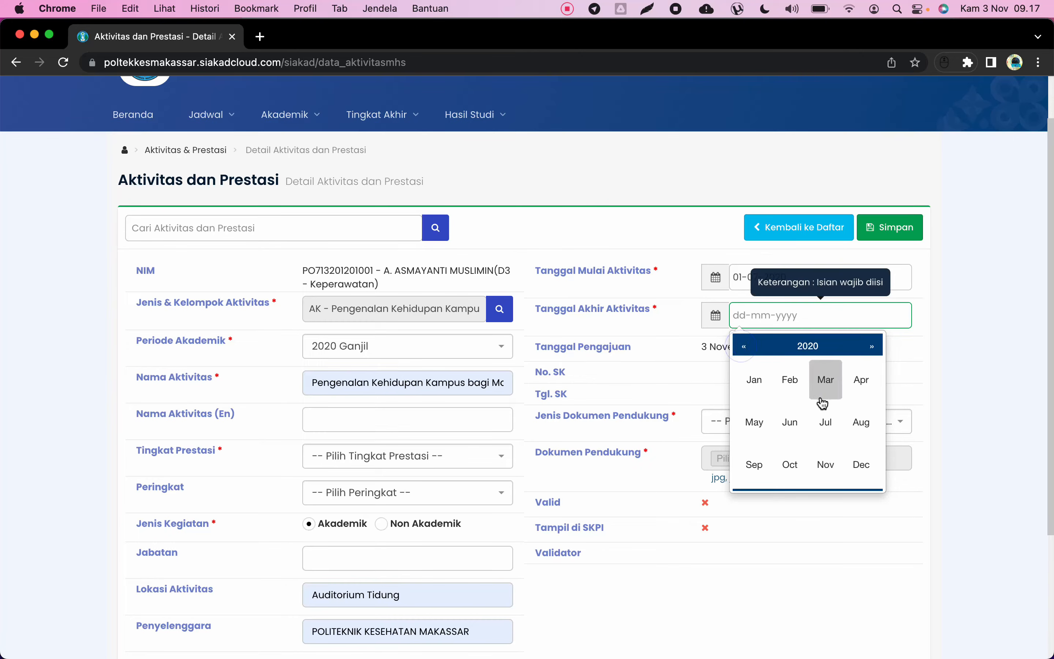
click(821, 419)
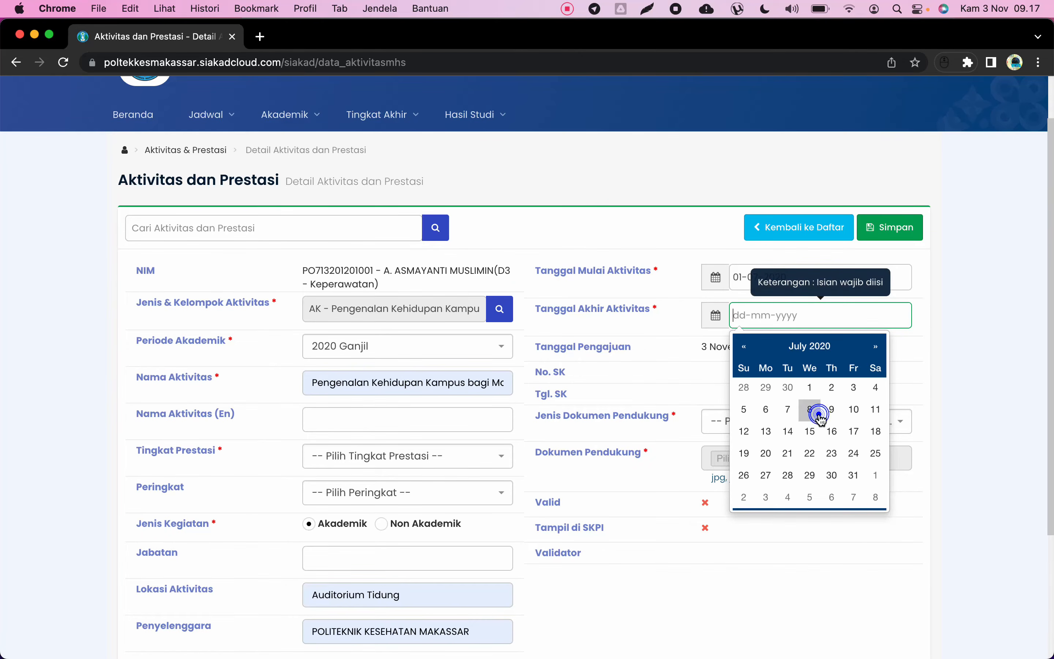
click(857, 382)
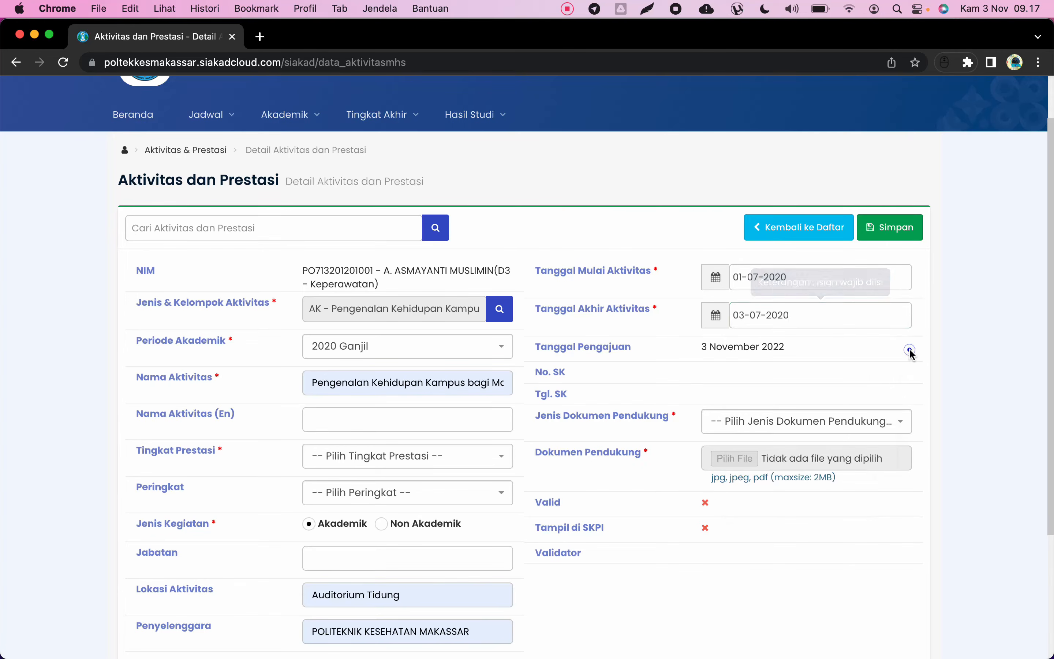
click(910, 348)
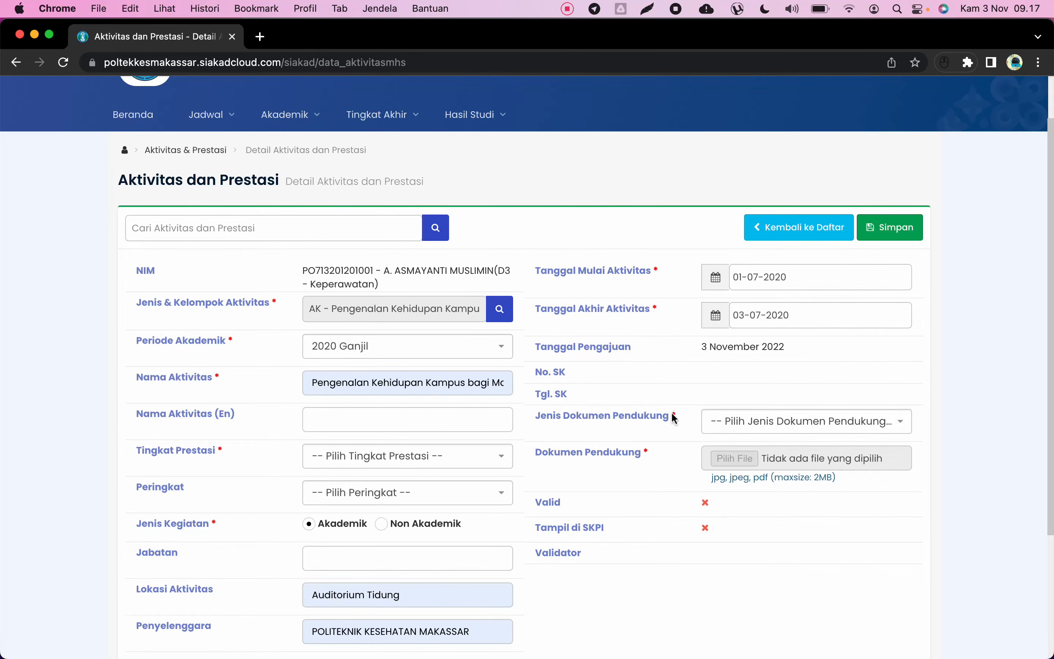
Step: Set Jenis Dokumen Pendukung to Sertifikat
click(747, 422)
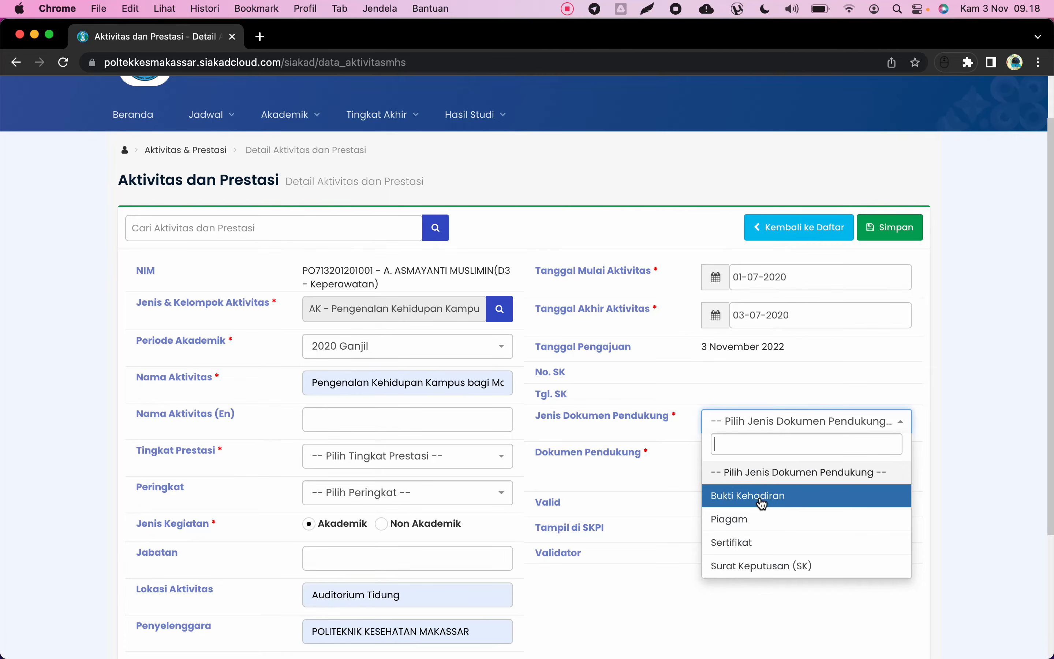
click(764, 542)
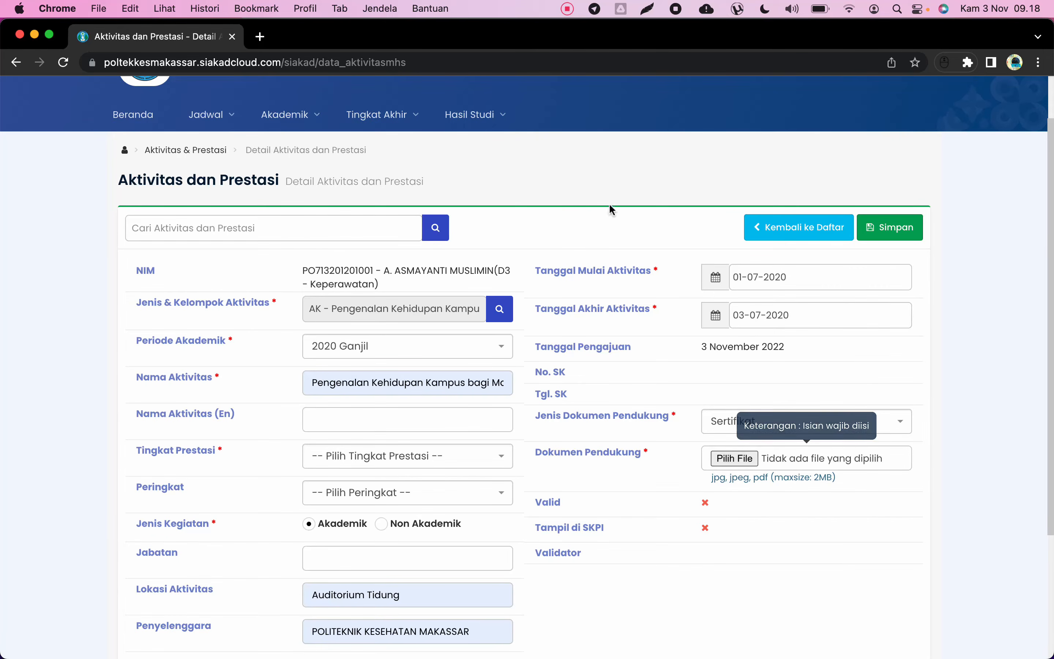
click(567, 9)
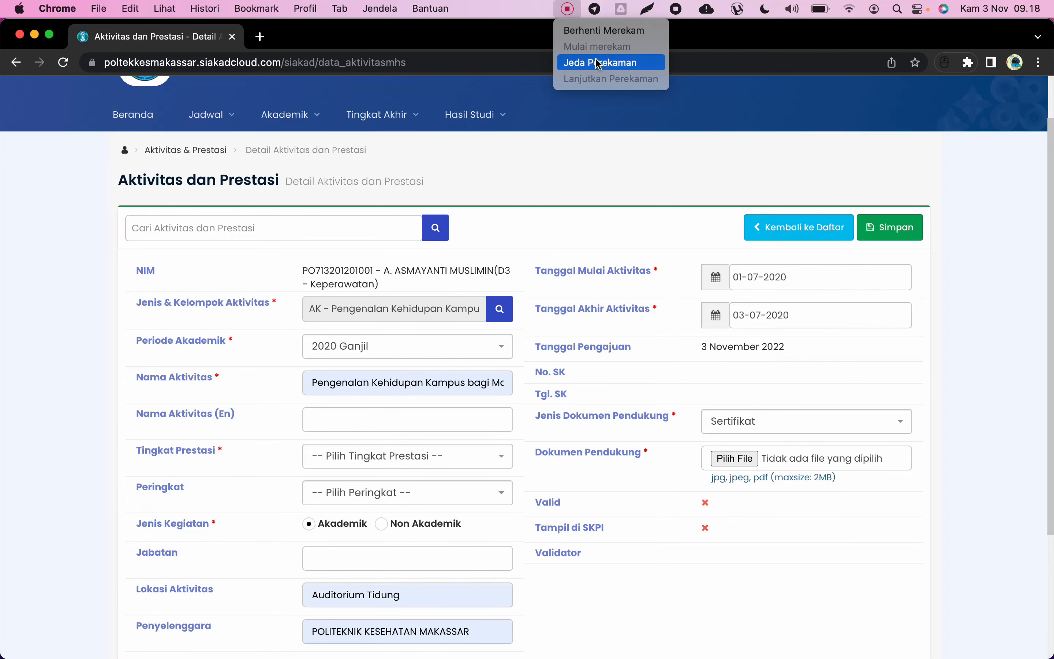
click(598, 64)
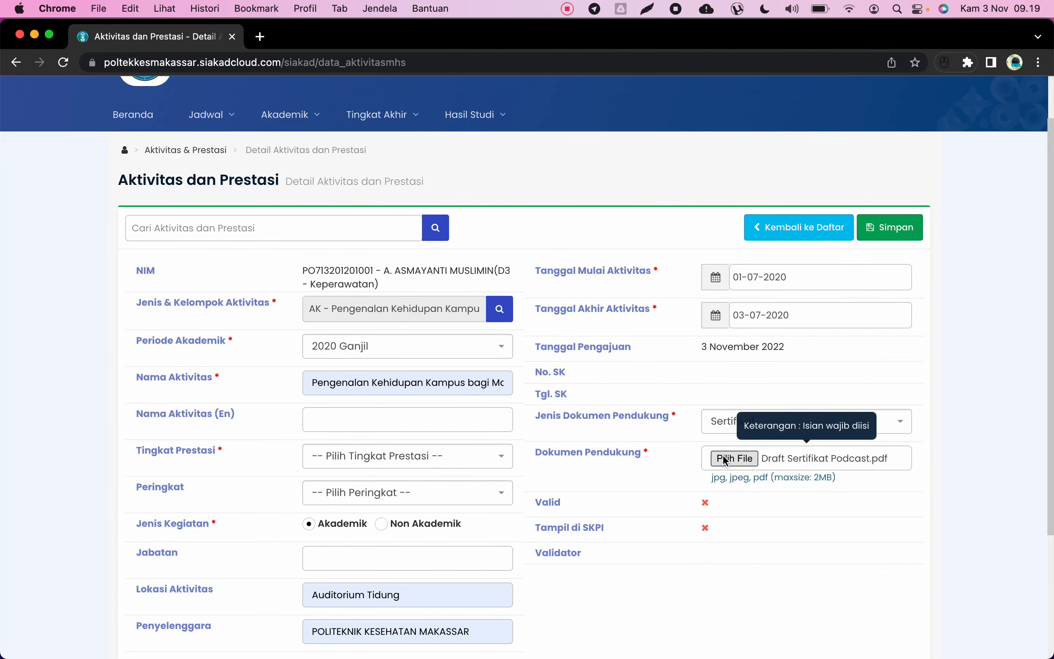
Step: Attach Draft Sertifikat Podcast.pdf from the Unduhan folder as the Dokumen Pendukung
click(723, 458)
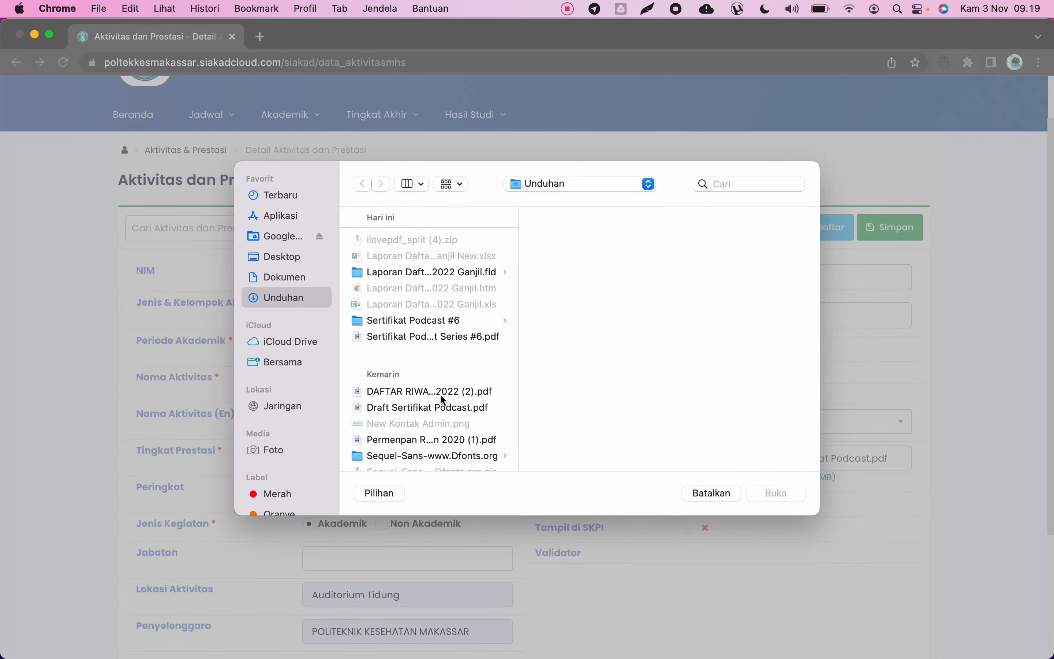
click(438, 405)
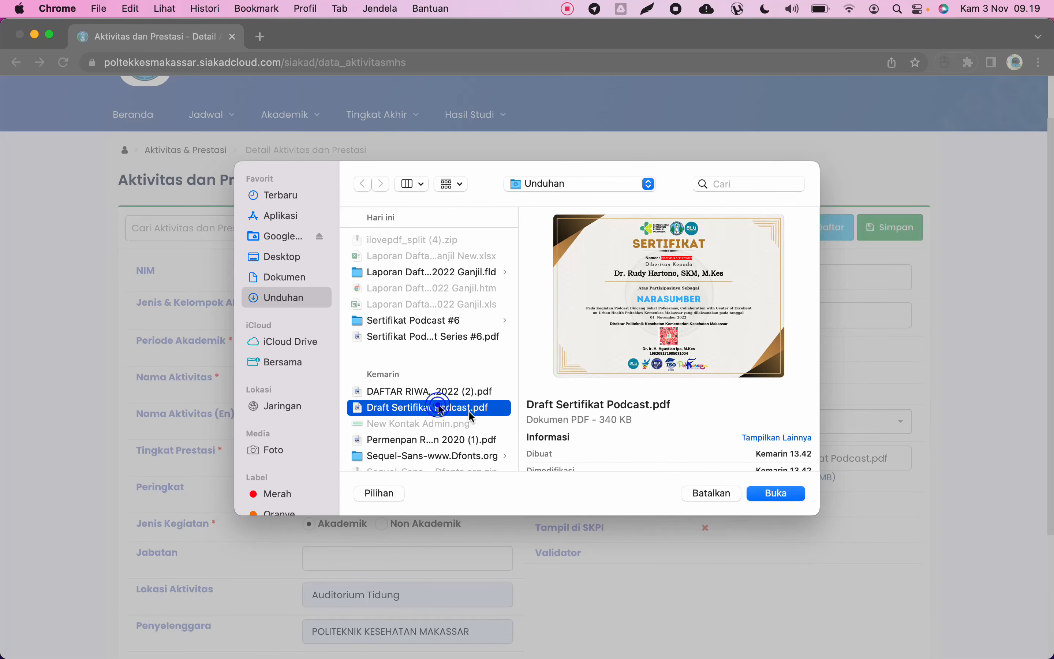
click(767, 493)
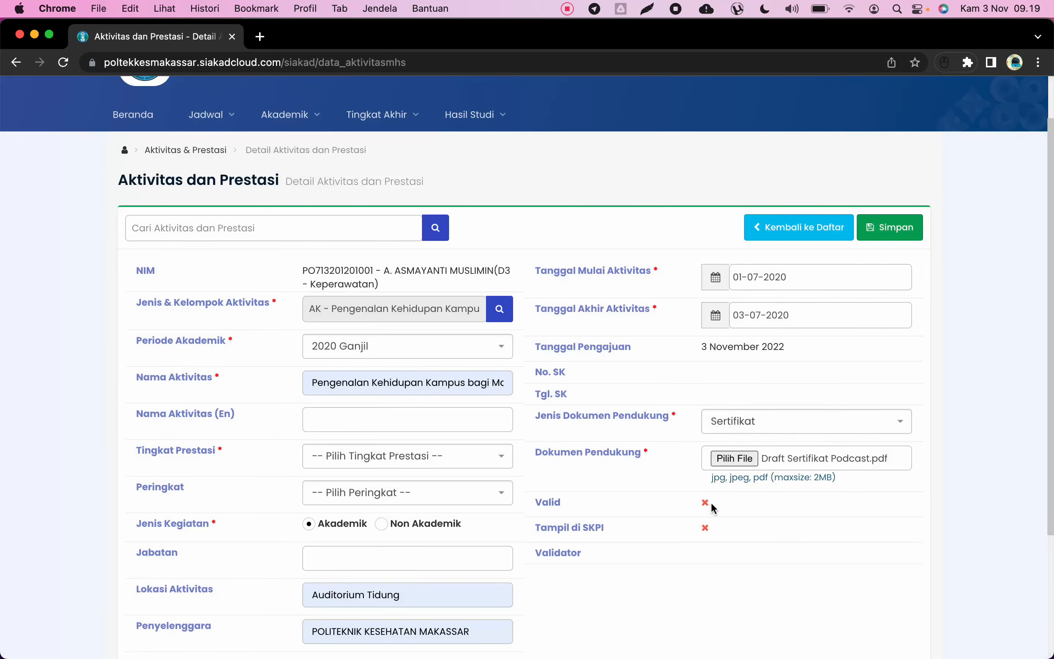
Step: Review the completed activity form and save the new entry
scroll(717, 546, down, 5)
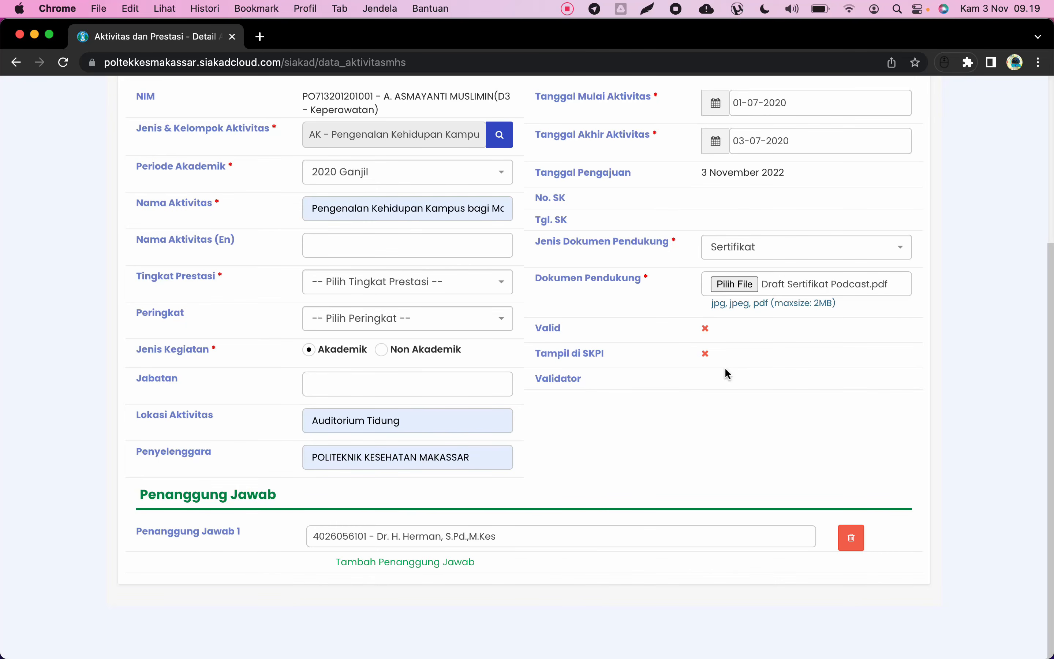
scroll(726, 371, up, 3)
scroll(726, 371, down, 2)
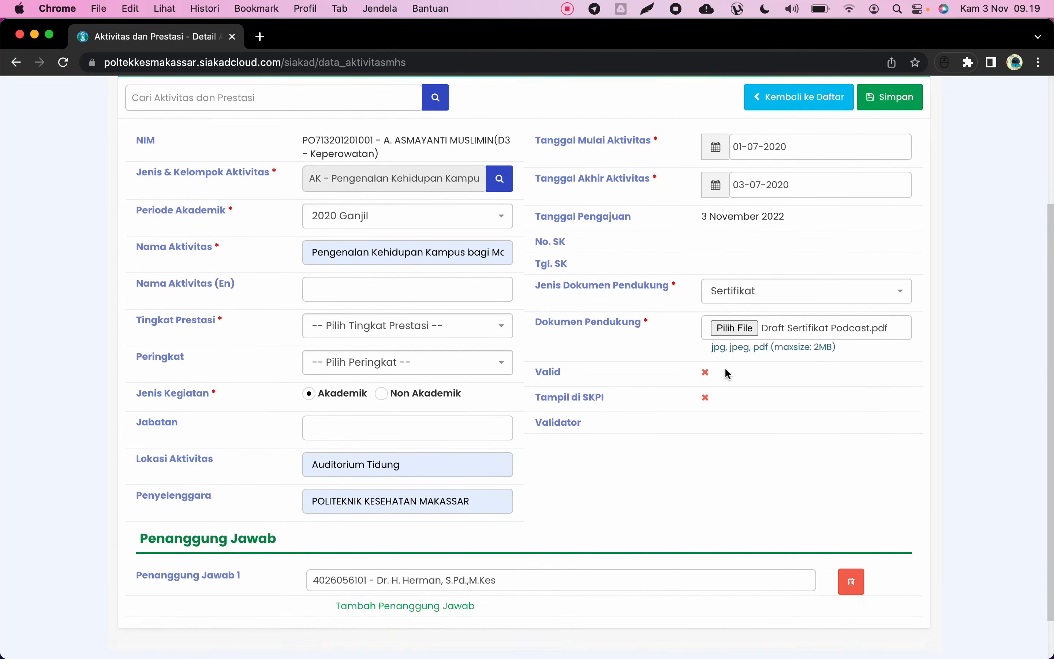
scroll(726, 369, up, 1)
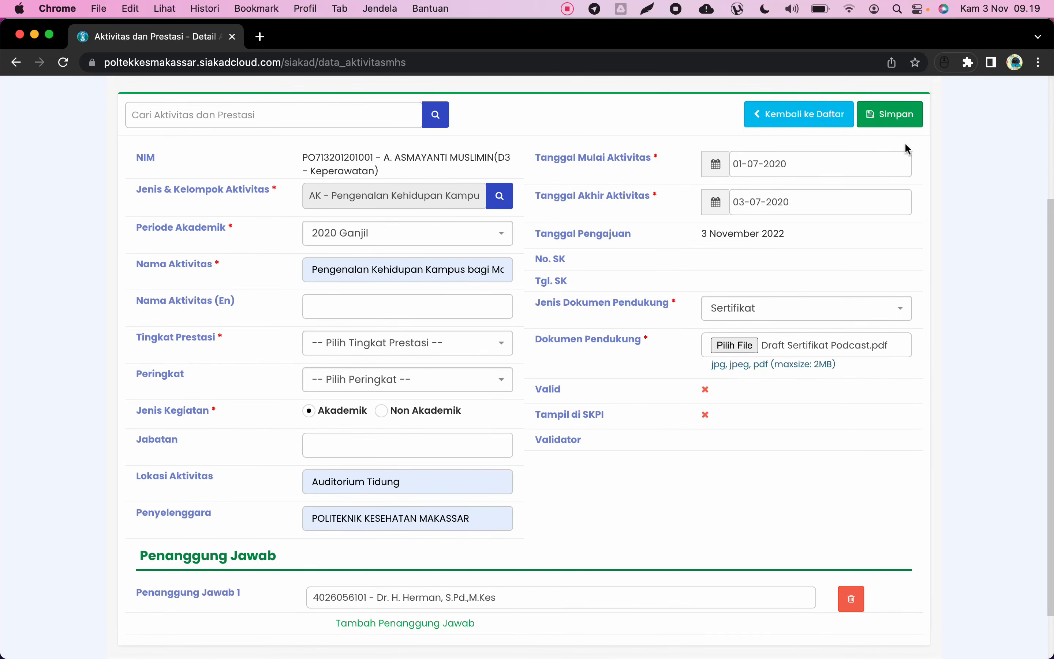
click(906, 115)
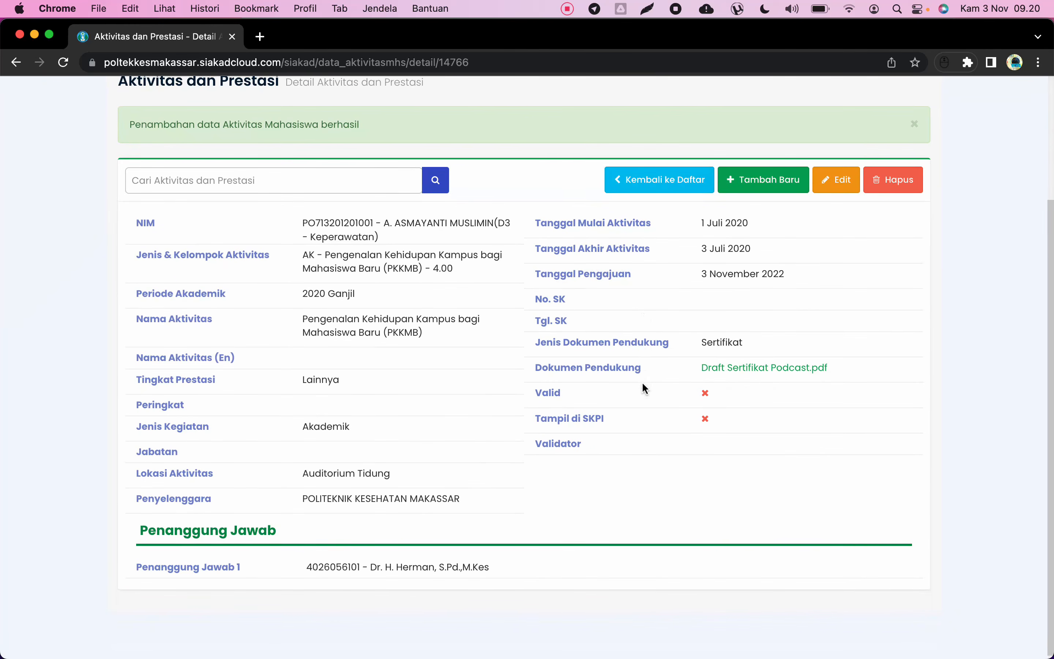
Step: Return to the Aktivitas dan Prestasi list and filter it by Periode Akademik 2020 Ganjil to check the PKKMB entry
scroll(644, 387, up, 1)
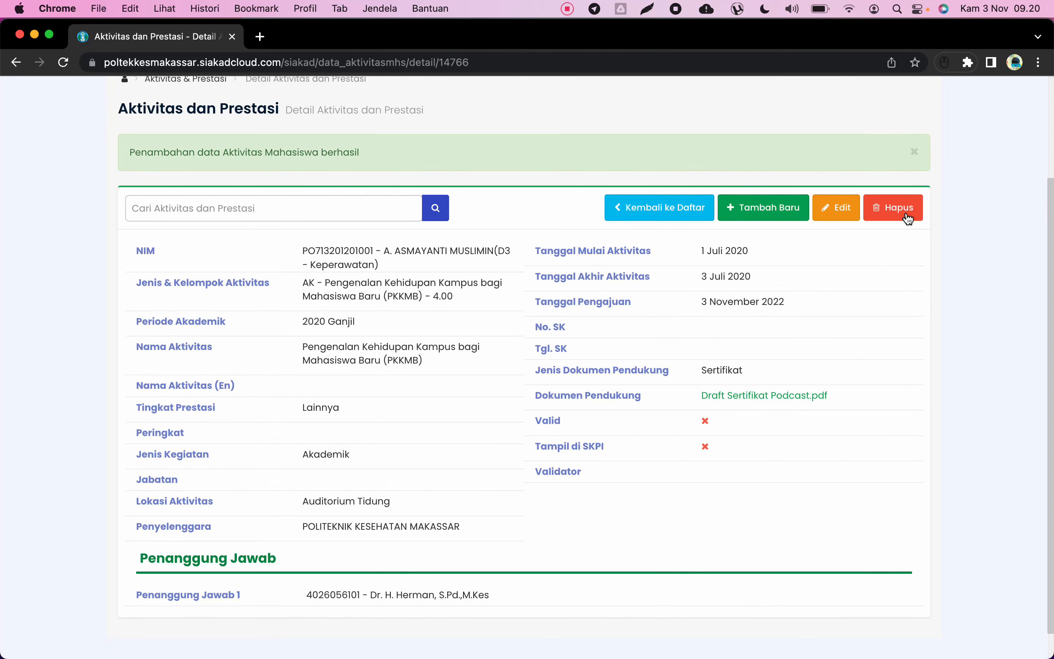
click(651, 208)
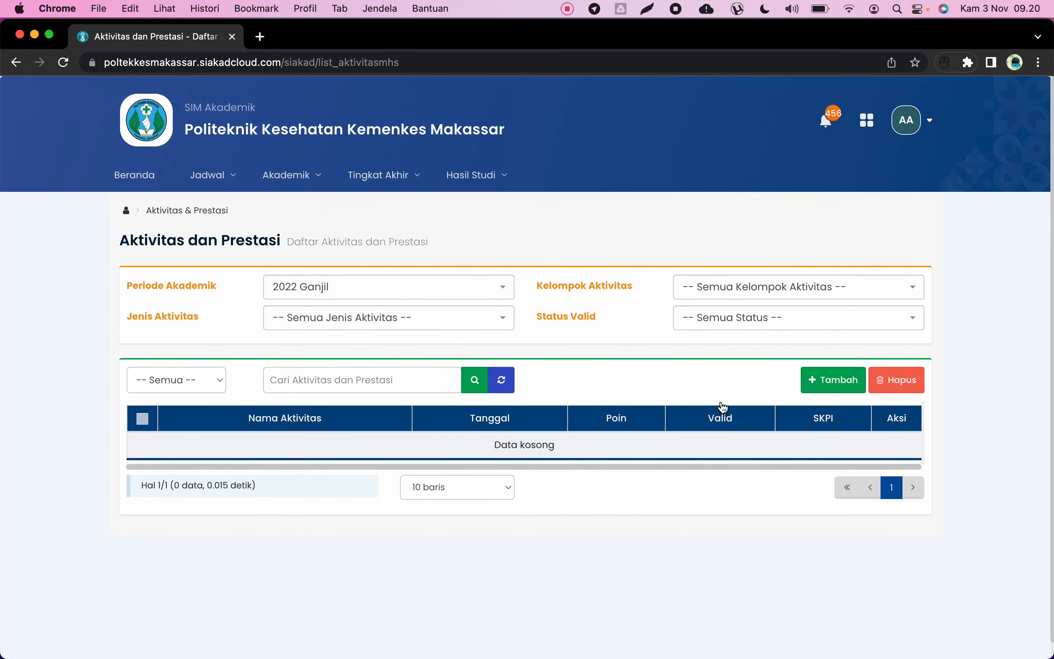
scroll(622, 405, down, 1)
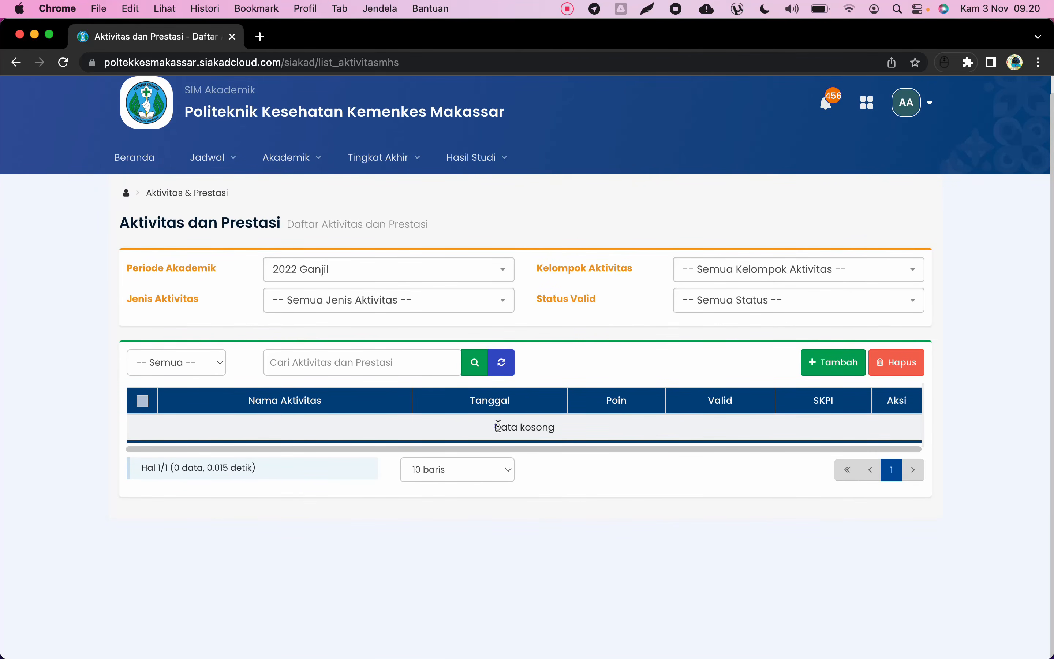
drag(499, 426, 552, 428)
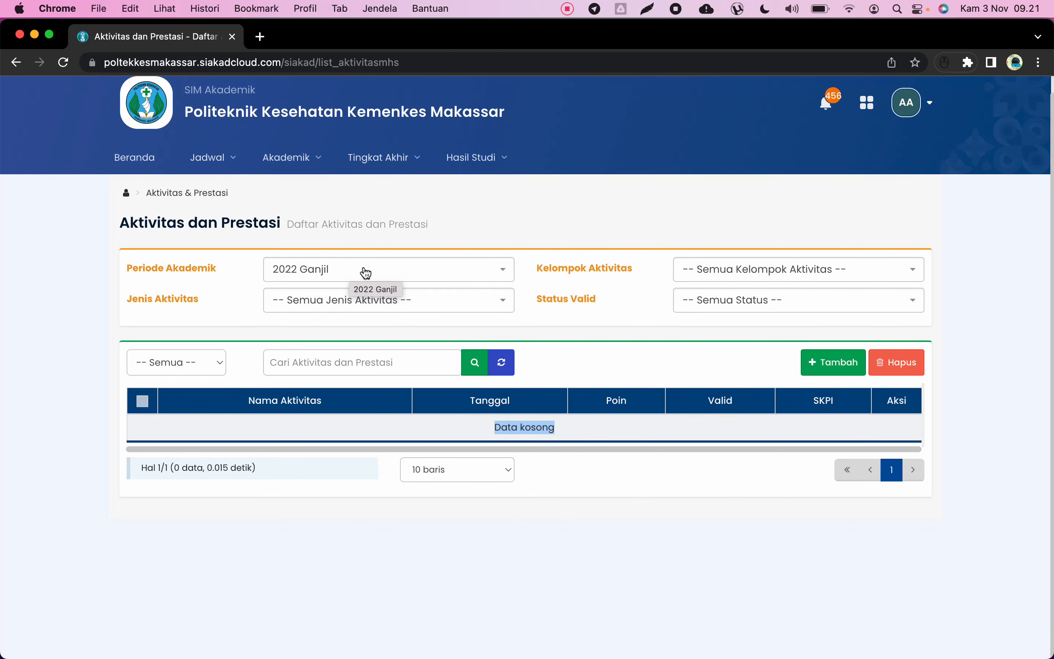
click(365, 272)
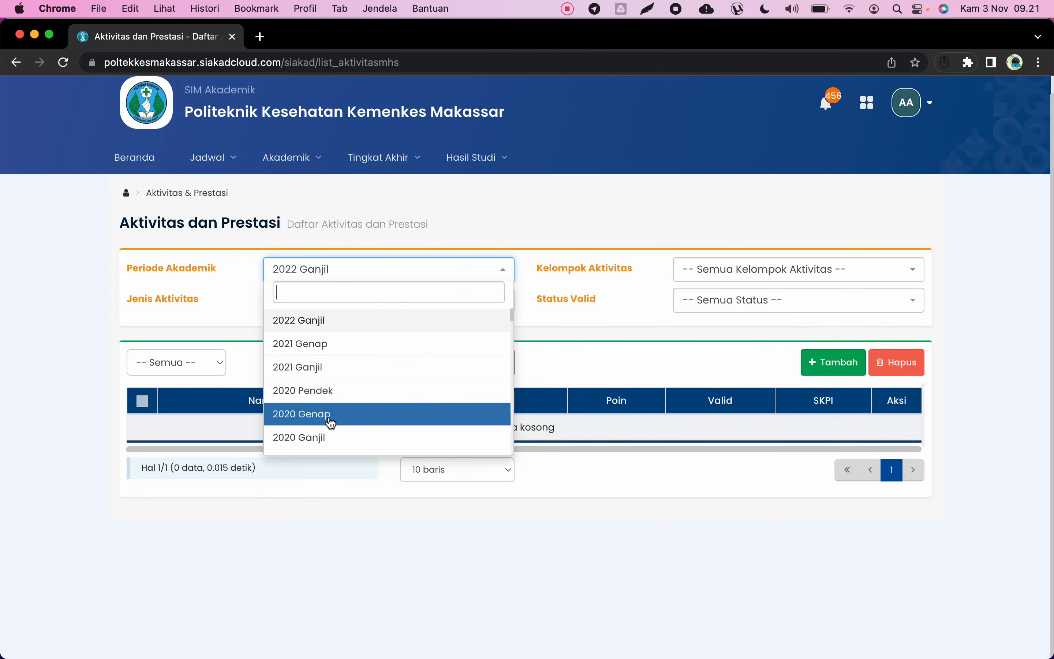
click(330, 437)
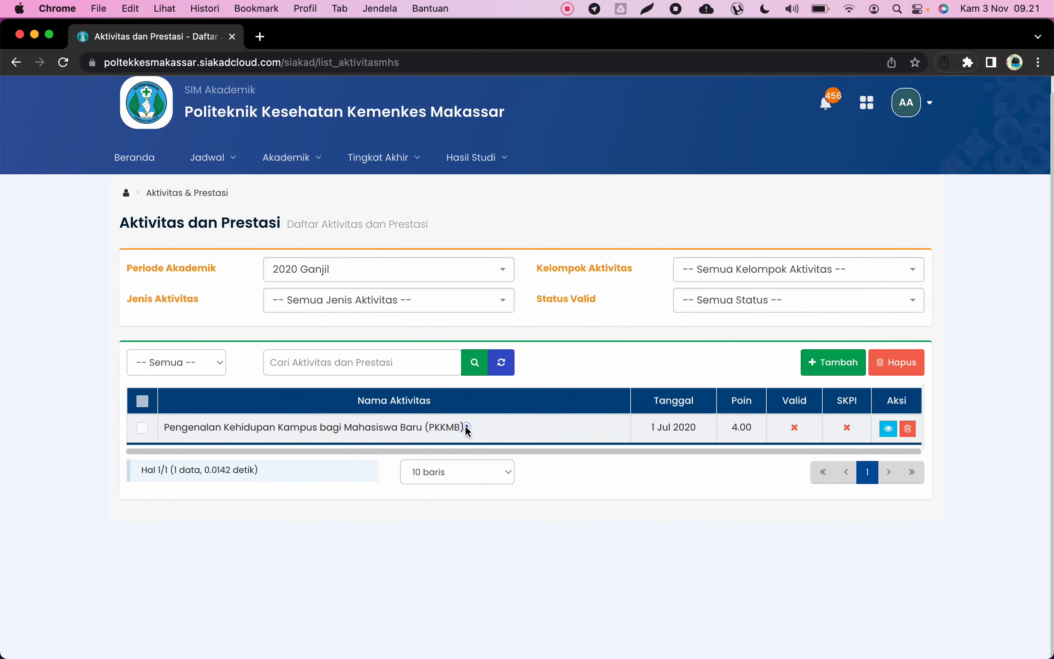
drag(465, 427, 164, 424)
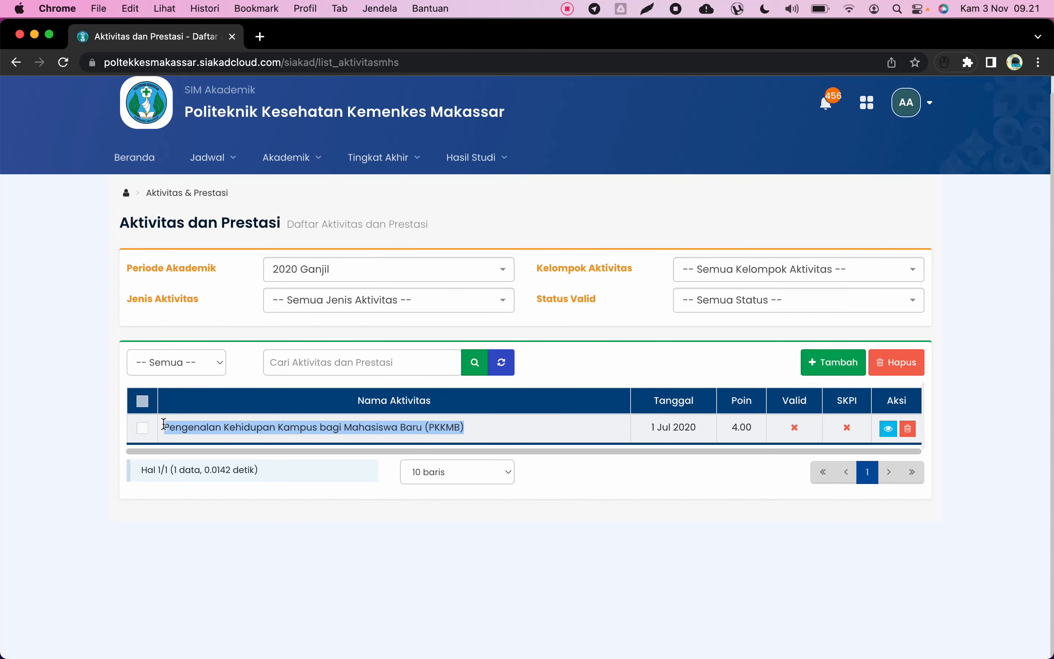